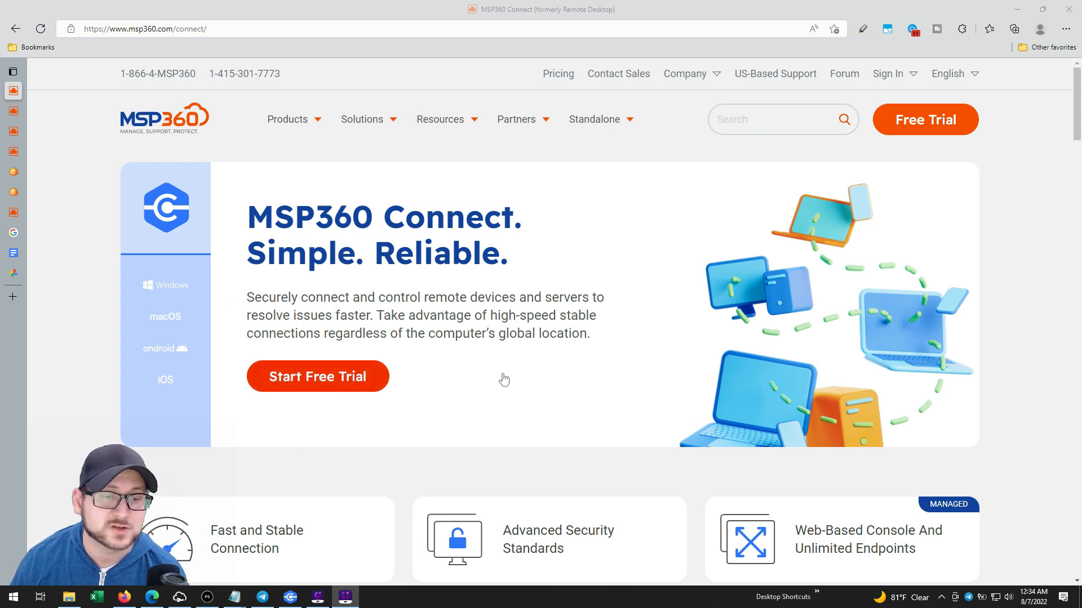
- Review the MSP360 Connect product page from its main features through the Free, Pro and Managed edition comparison
scroll(594, 287, down, 4)
scroll(594, 286, down, 3)
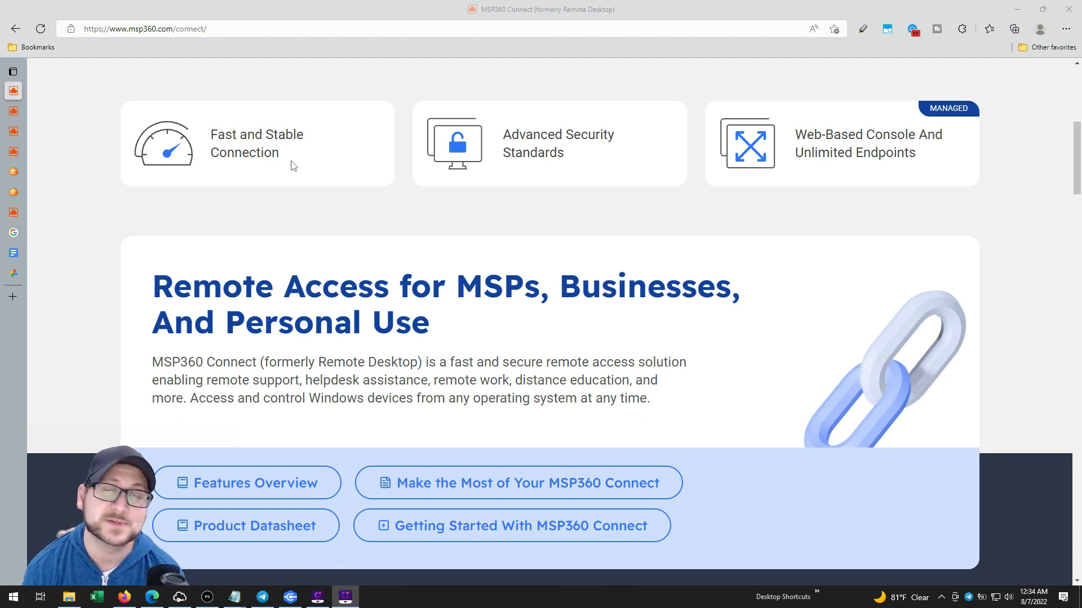
scroll(293, 183, down, 5)
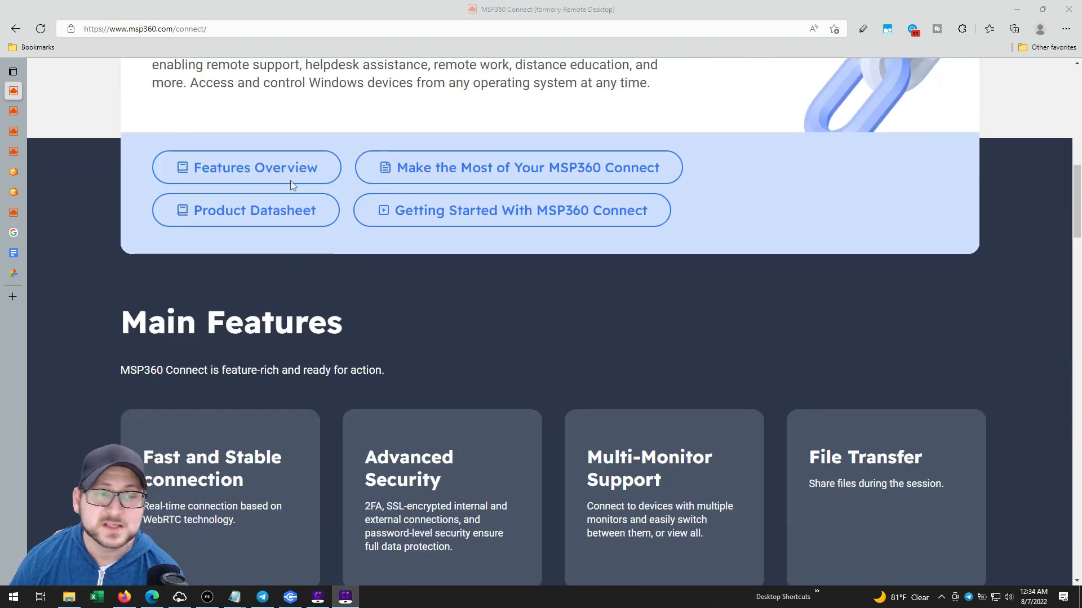
scroll(292, 185, down, 4)
scroll(371, 223, down, 1)
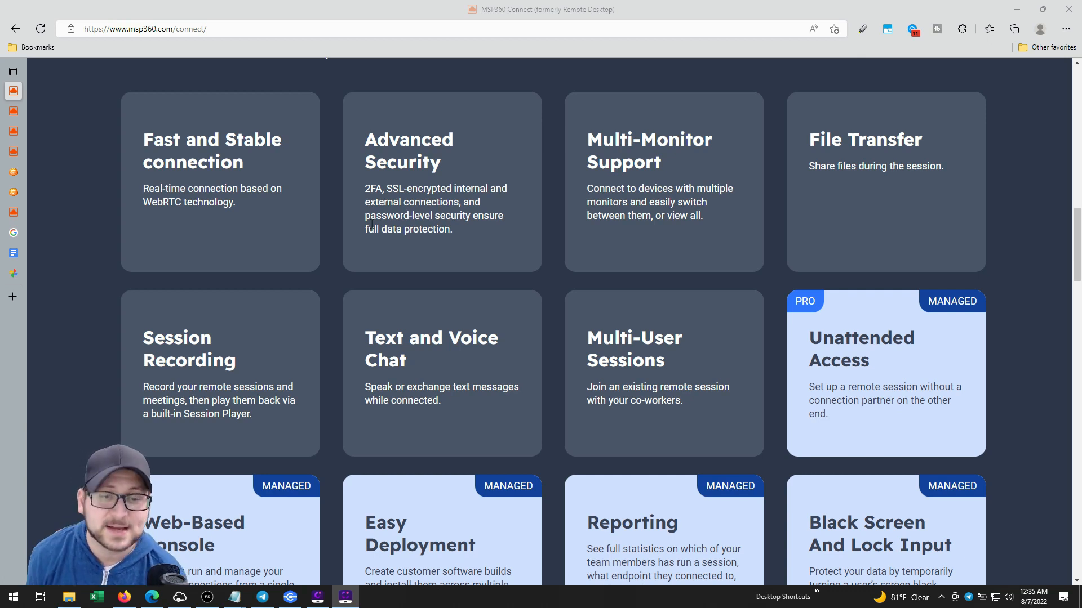
scroll(575, 230, down, 3)
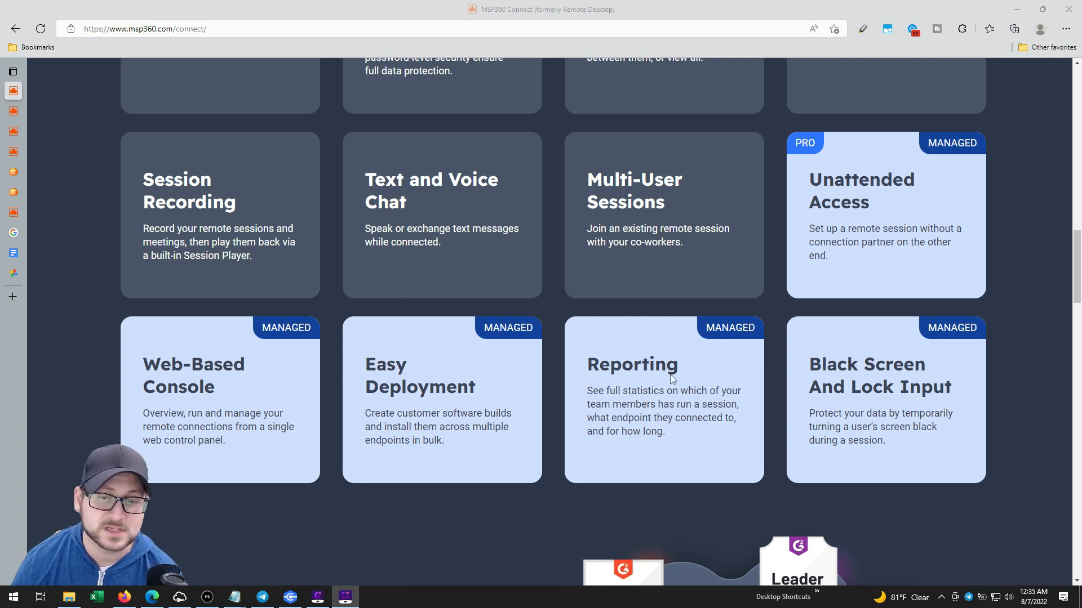
scroll(676, 369, down, 1)
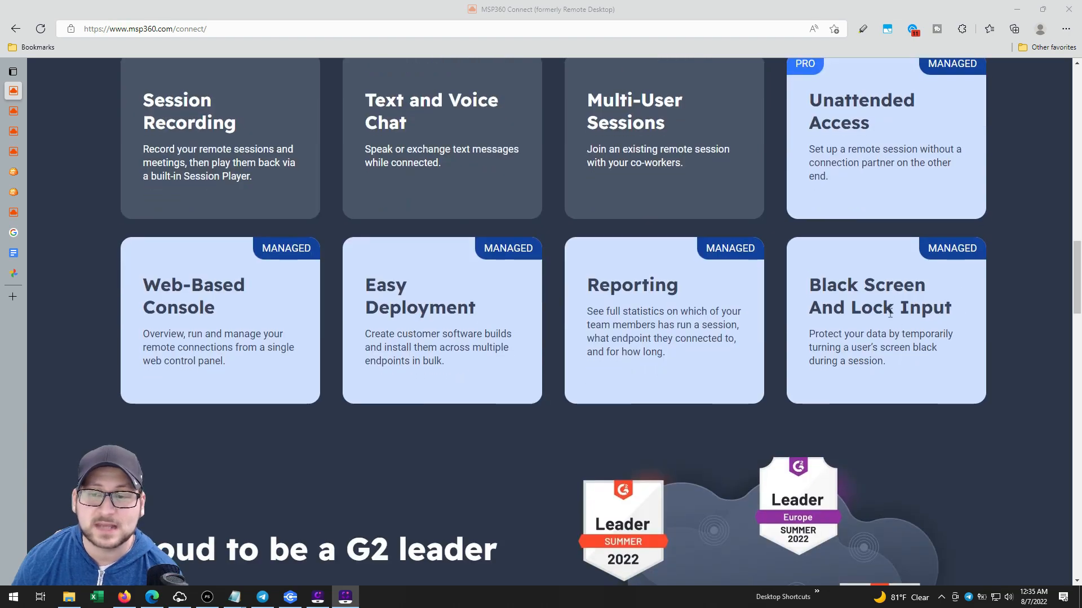
scroll(890, 312, down, 9)
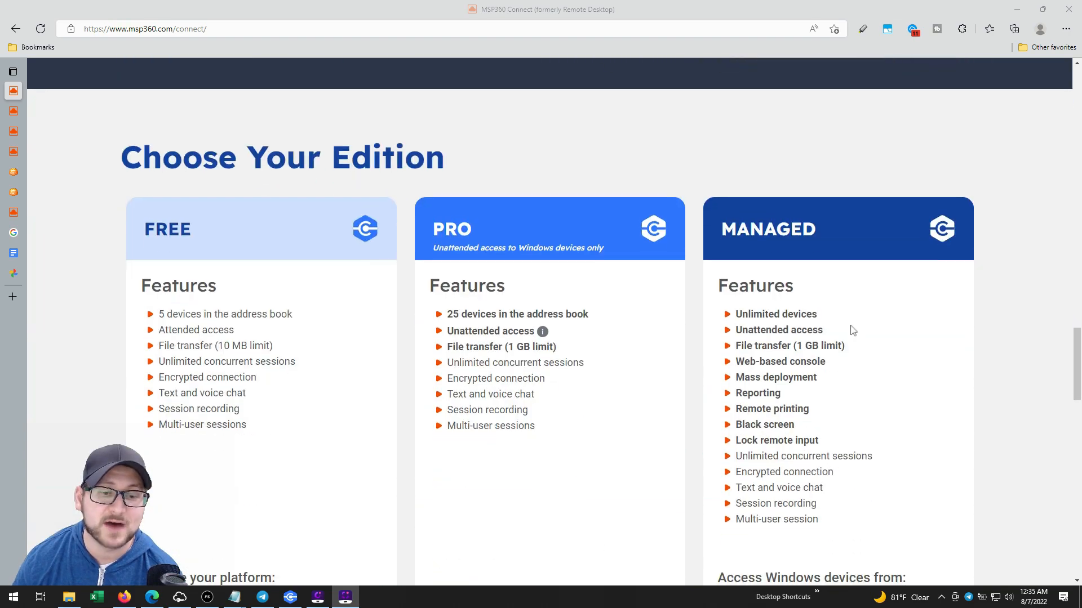
scroll(853, 331, down, 4)
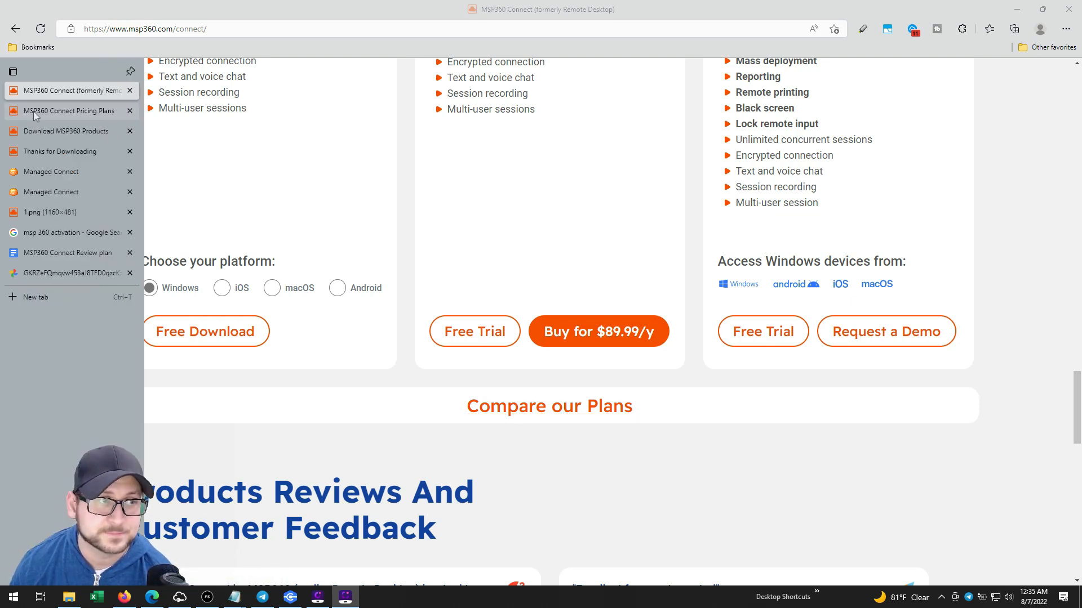
- Review the MSP360 Connect pricing plans, the Free/Pro Windows download page and the download confirmation page with its freeware activation section
click(35, 113)
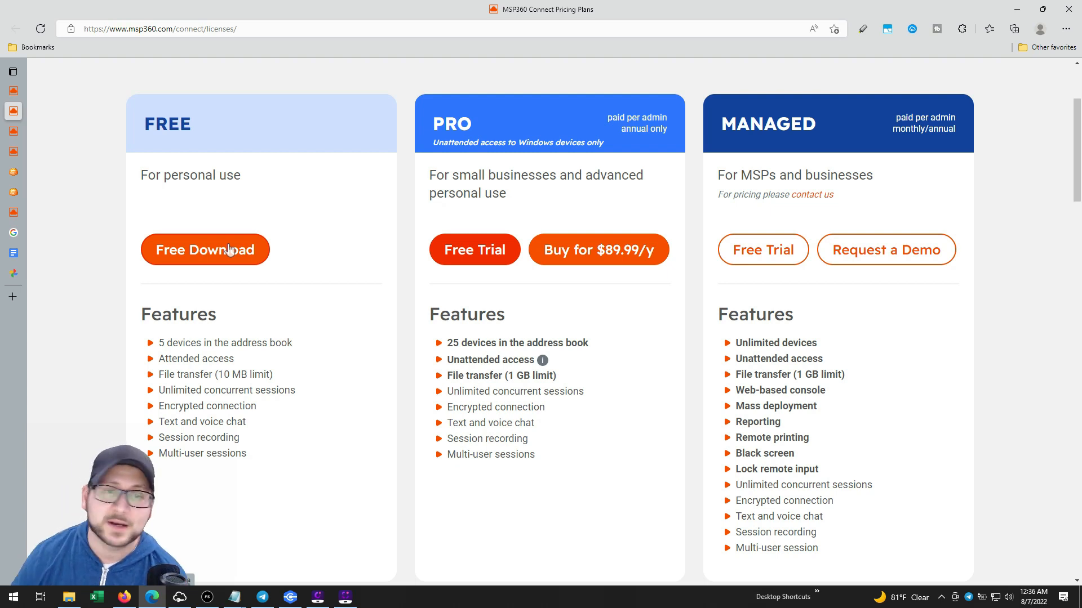
click(493, 243)
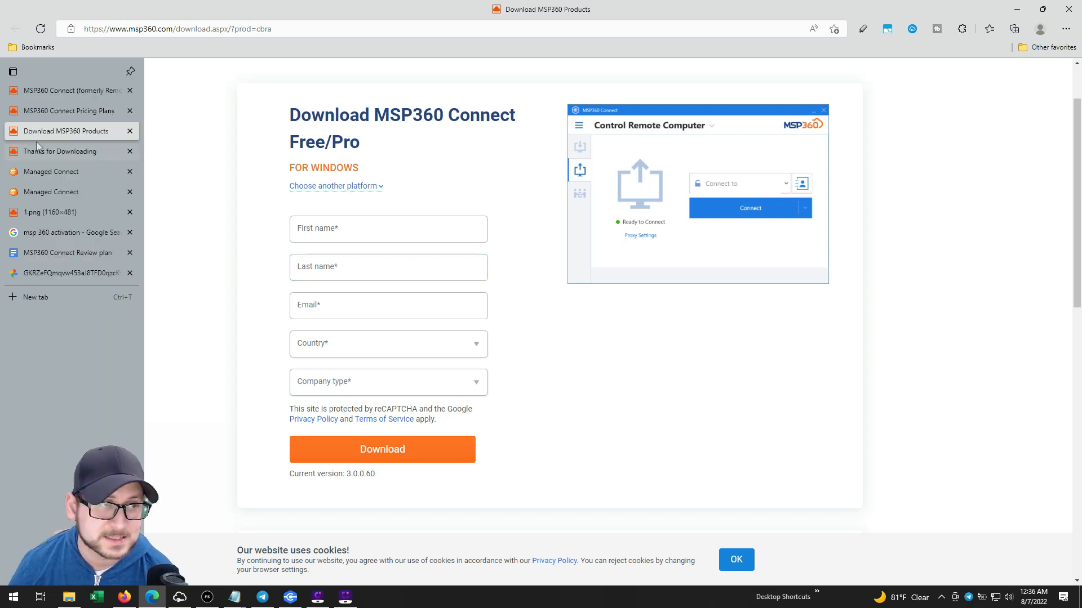
click(37, 149)
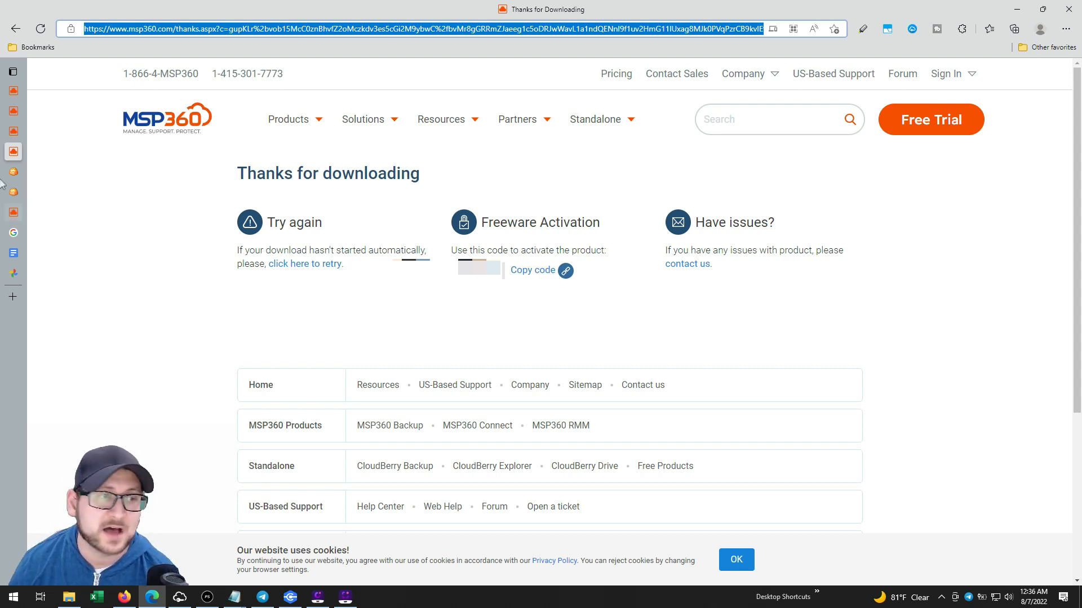
click(13, 273)
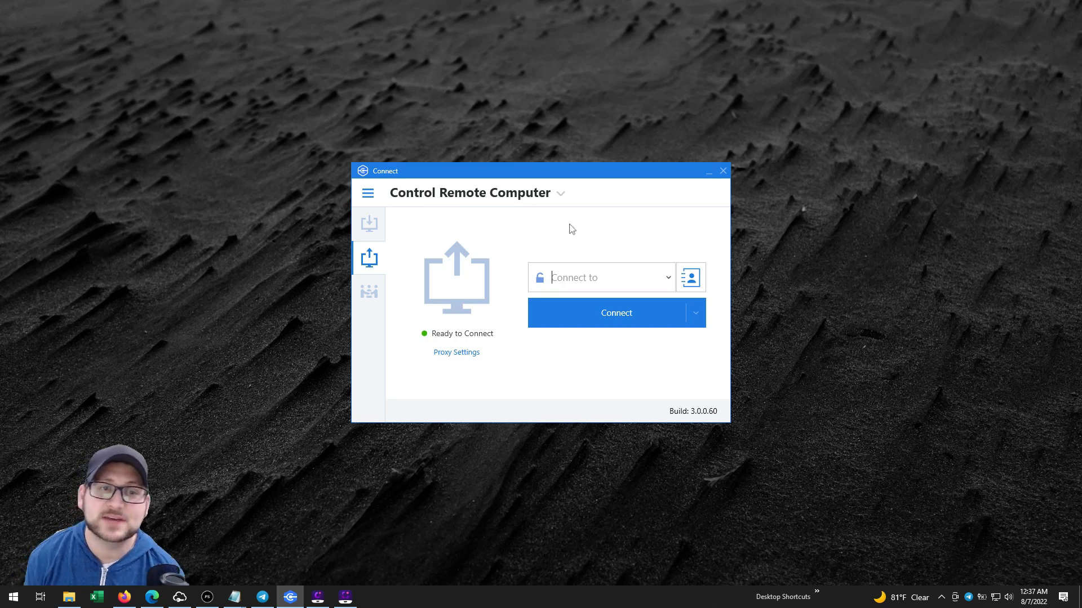
- In the Connect application, inspect the Allow Remote Control and Control Remote Computer views and the saved remote computers
click(379, 232)
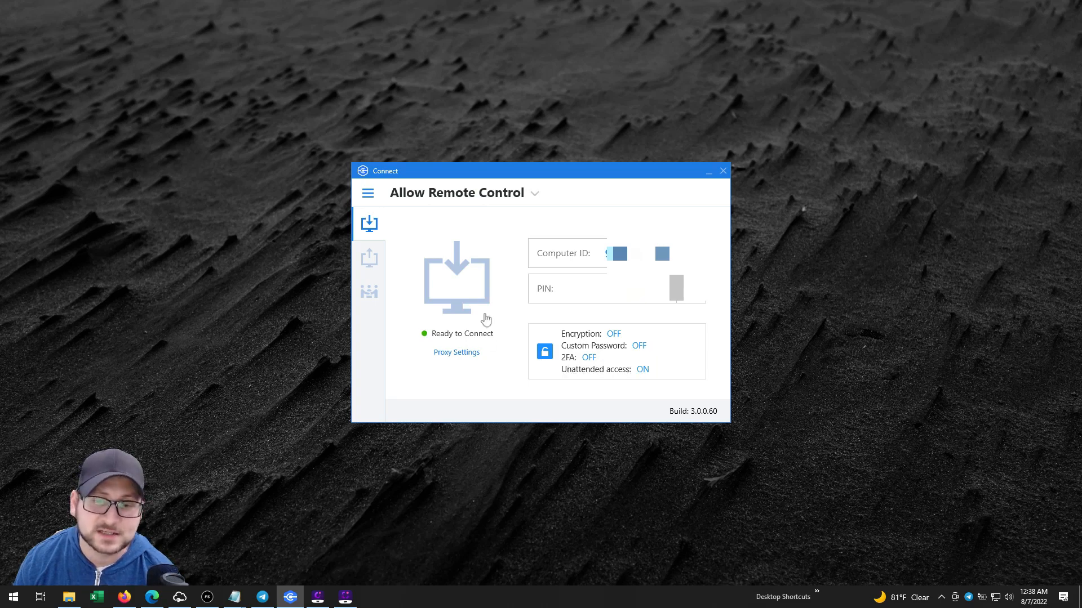
click(368, 266)
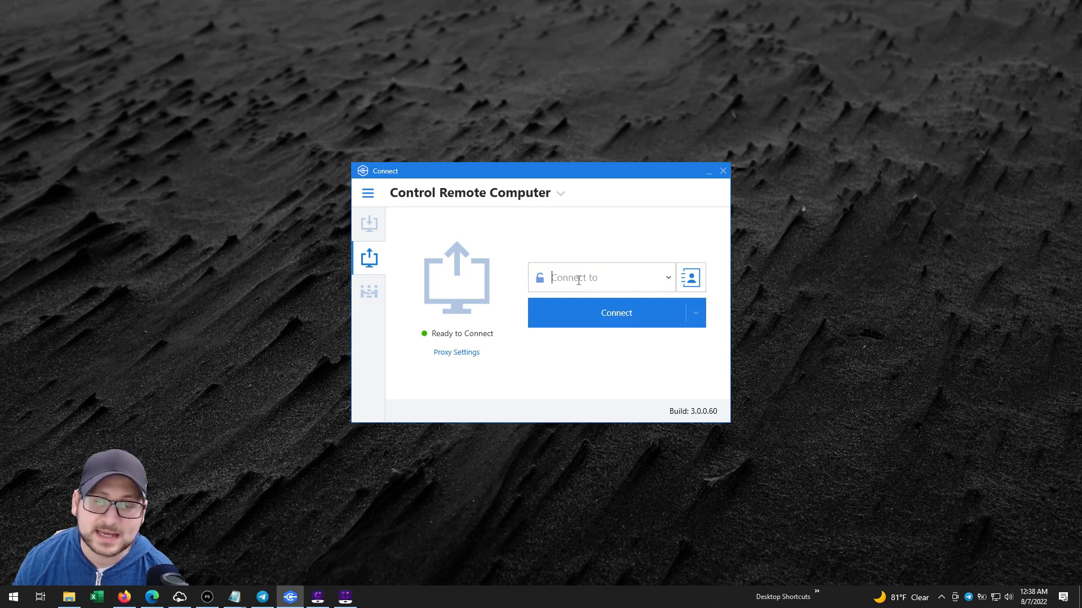
click(691, 277)
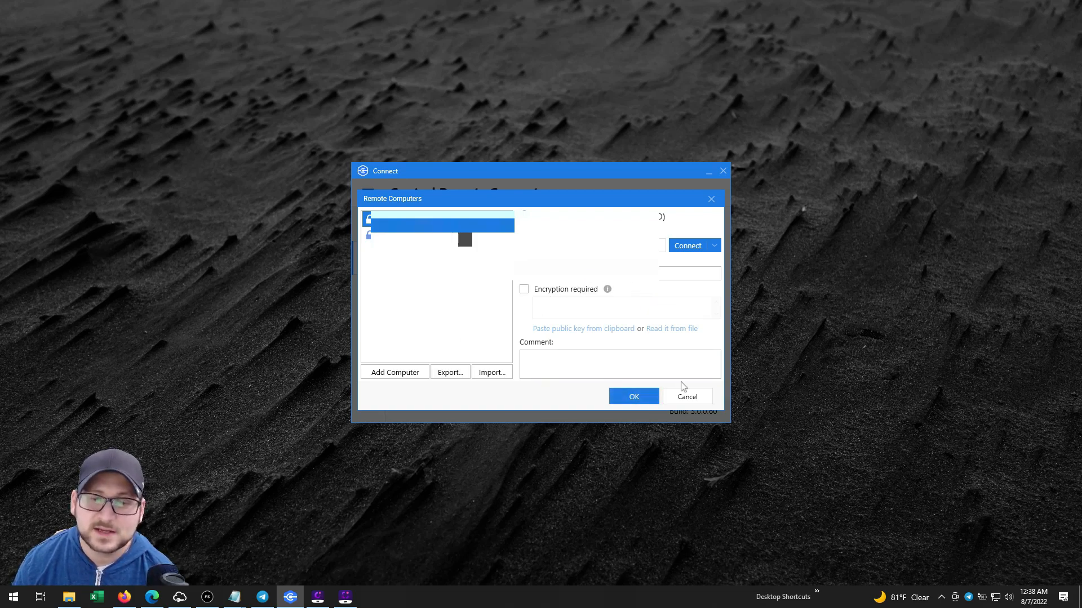
click(686, 397)
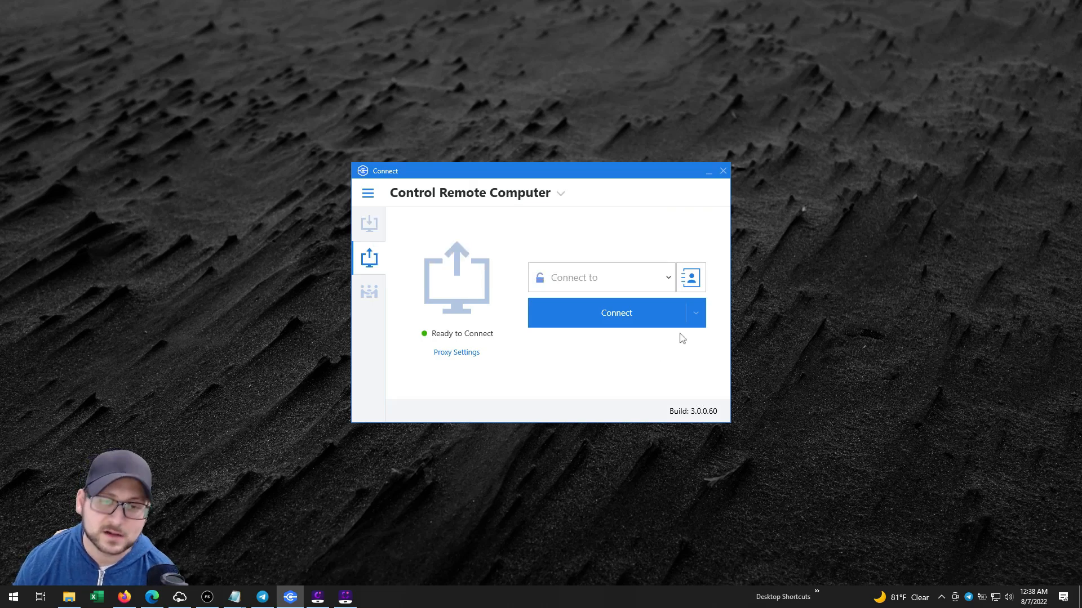
- Check the available connection types, and start a session with the remote computer by submitting its access credential
click(696, 314)
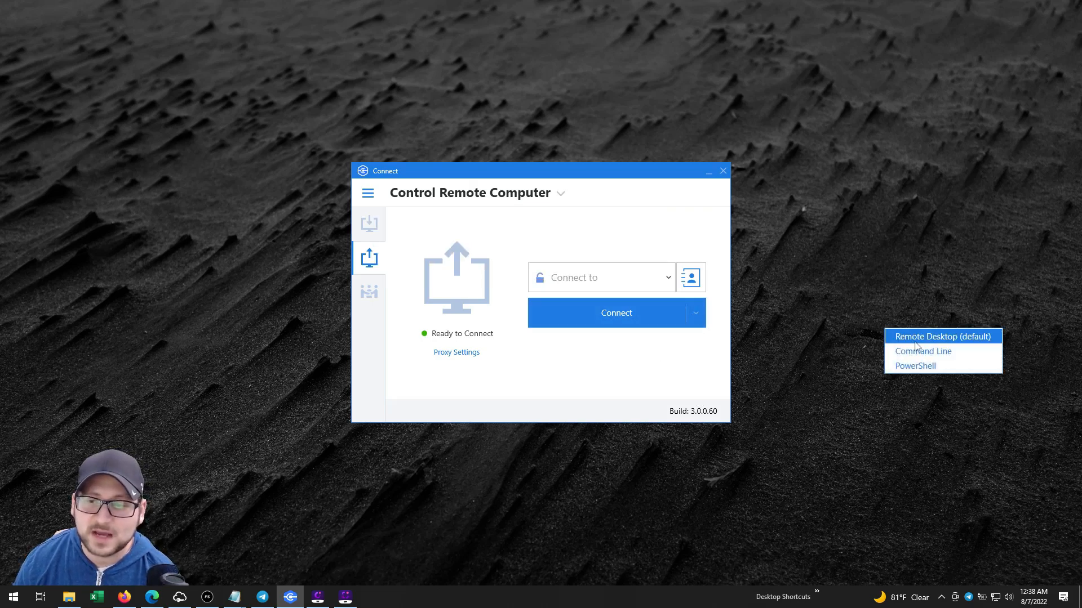
click(672, 367)
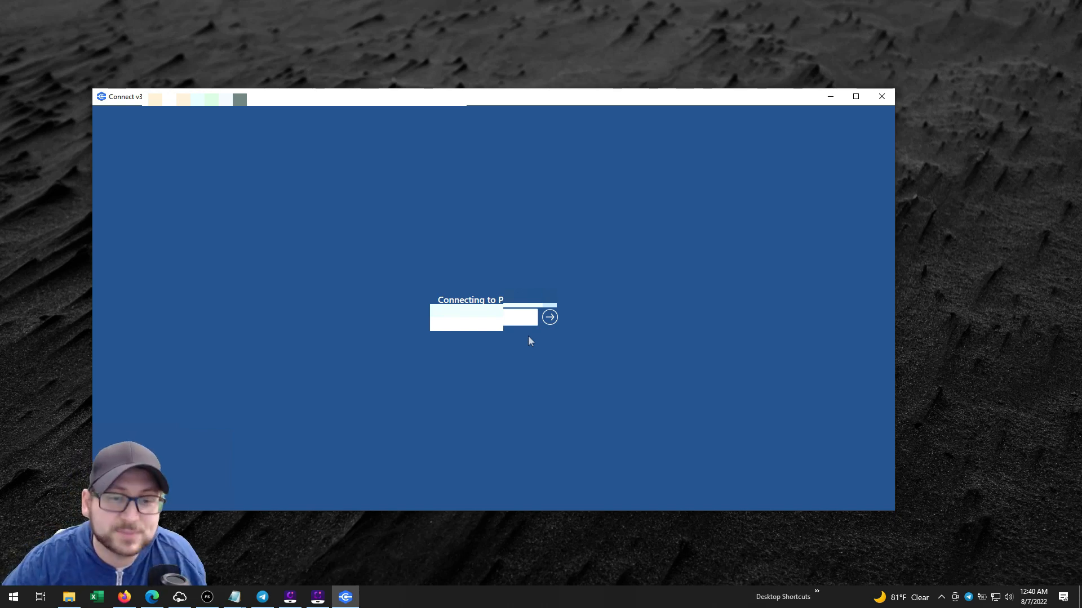
key(Return)
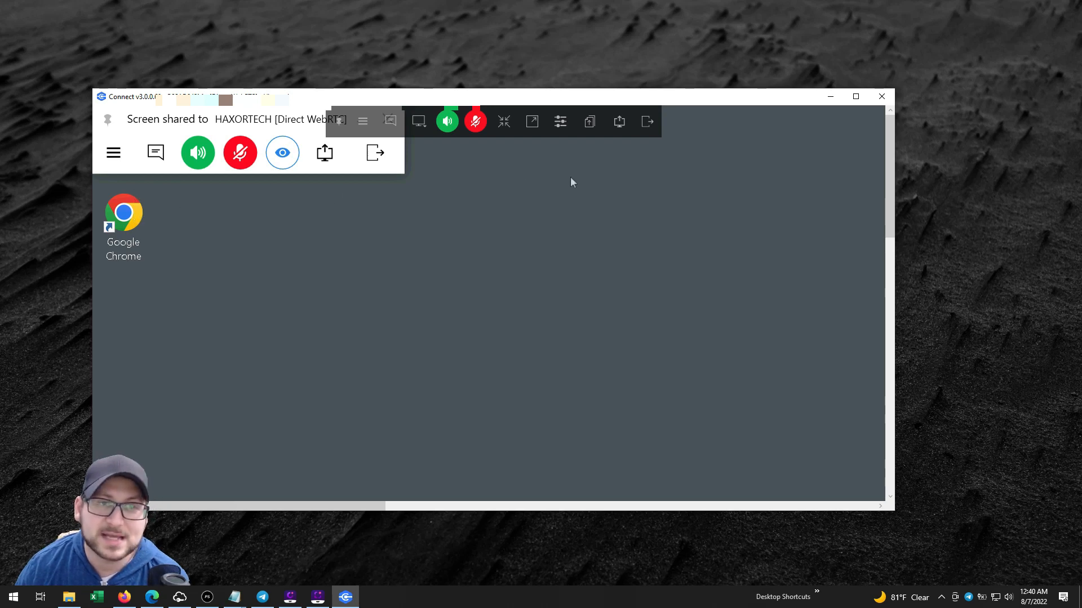
- Request full control of the remote computer and approve the request on the Paperspace machine
click(363, 125)
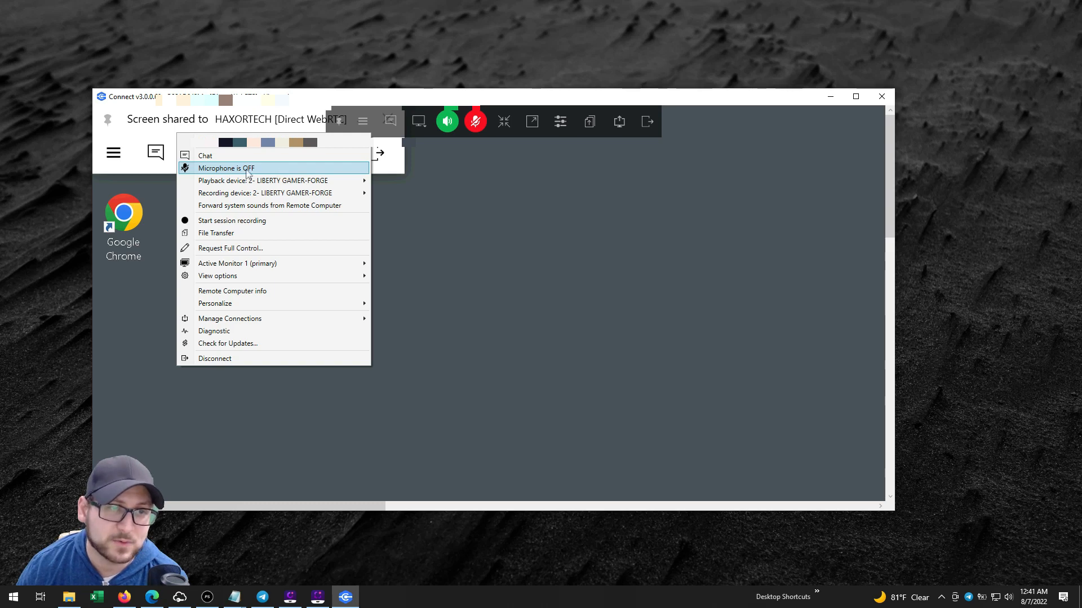
click(228, 248)
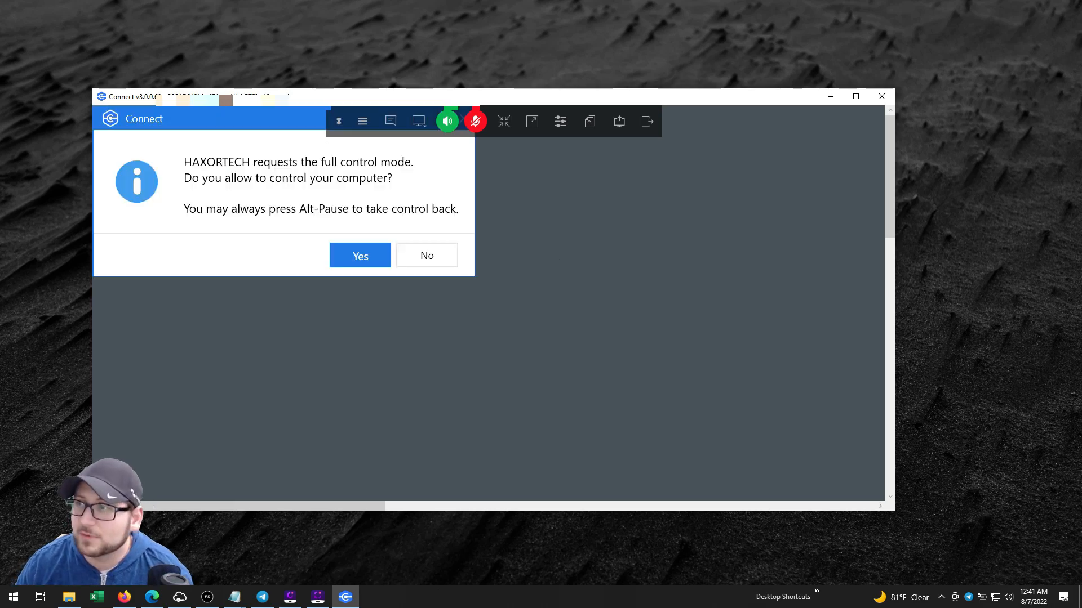
drag(1080, 67, 436, 111)
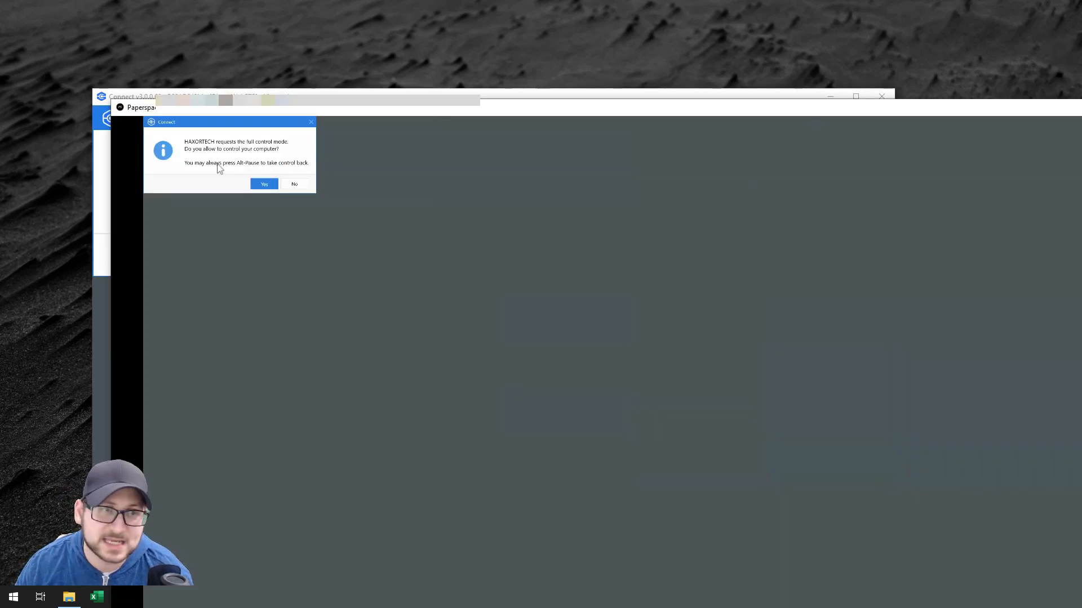
click(273, 186)
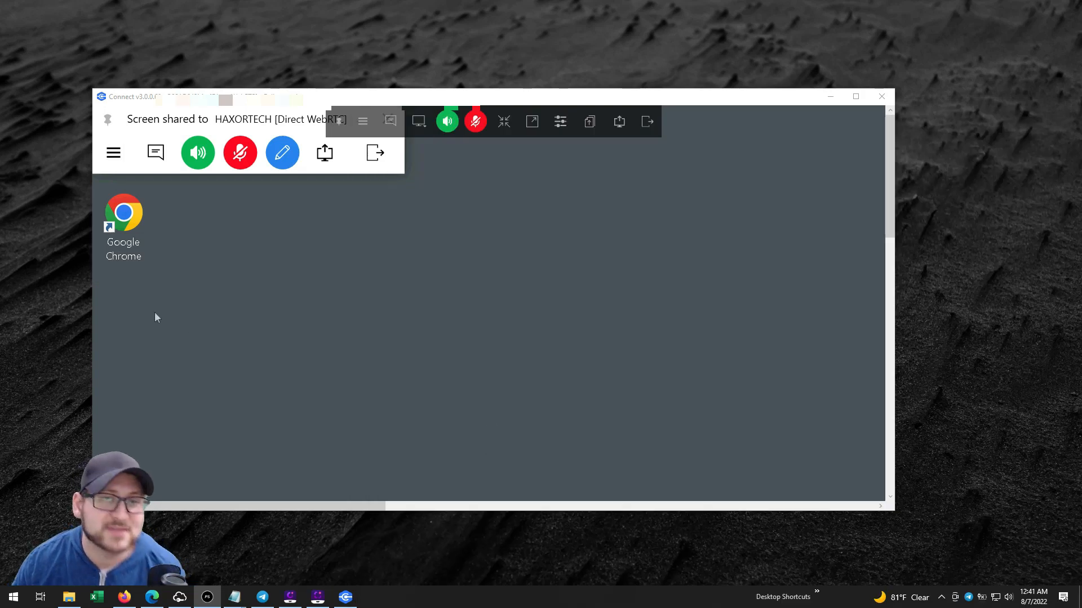
- Test full control of the remote desktop by selecting and deselecting its Google Chrome shortcut
click(138, 220)
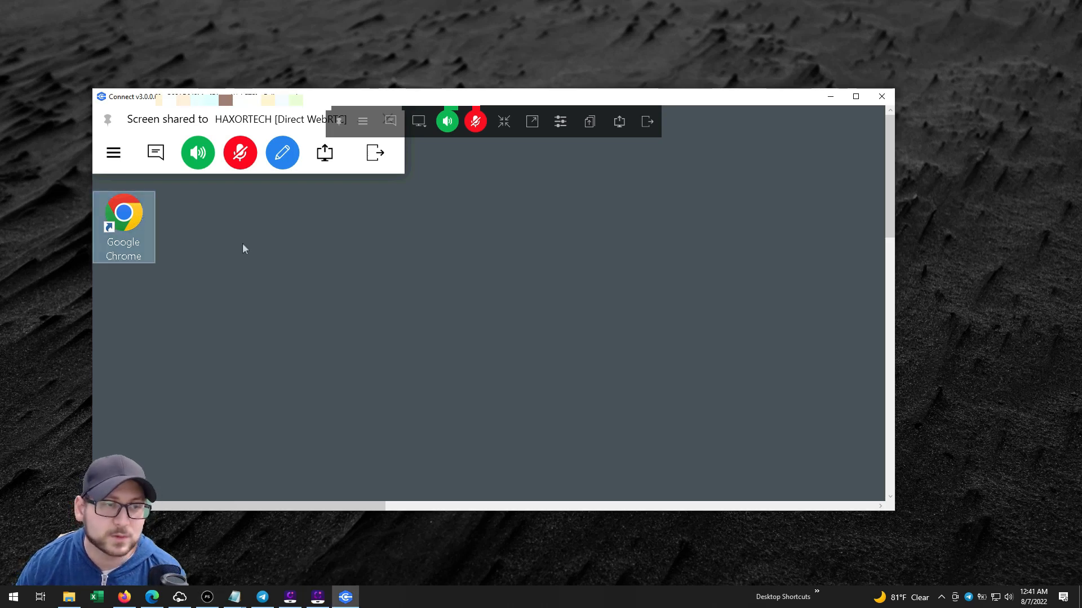
click(255, 243)
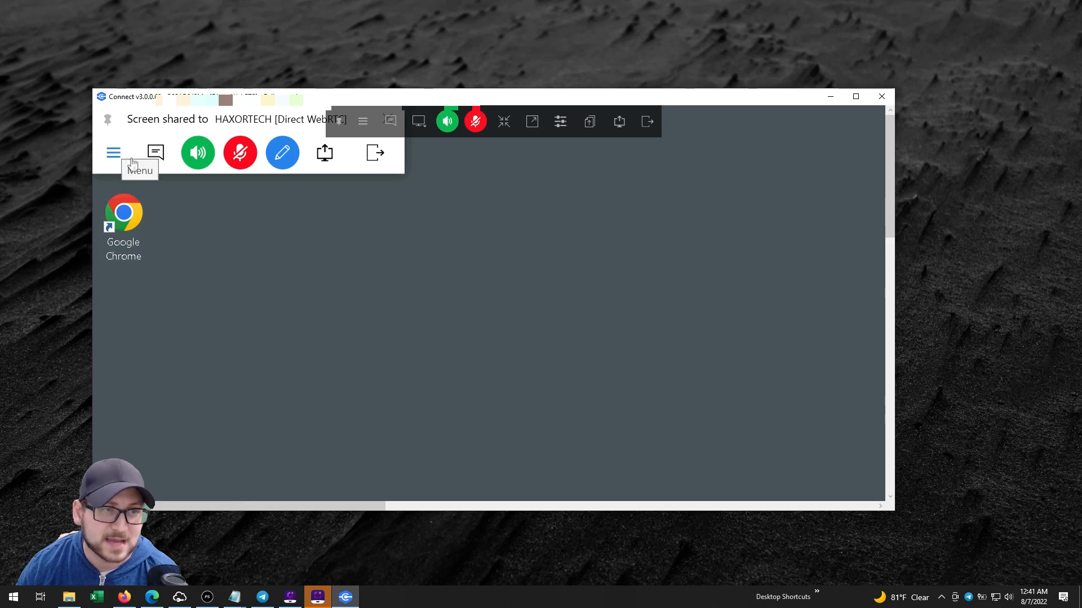
click(283, 153)
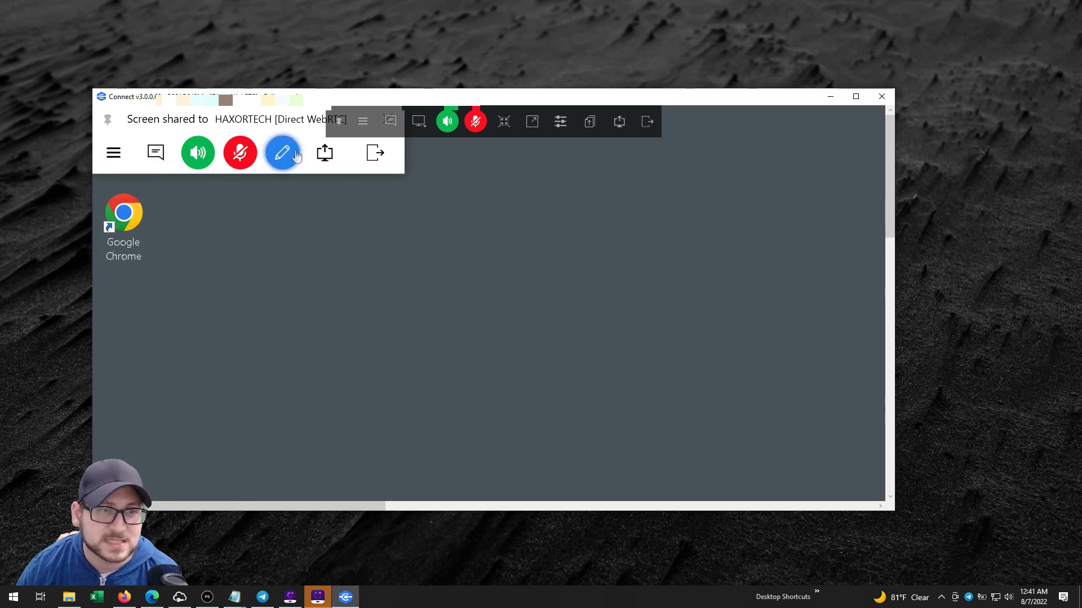
- Maximize the remote session window and move the screen-sharing panel clear of the remote desktop's icons
click(856, 96)
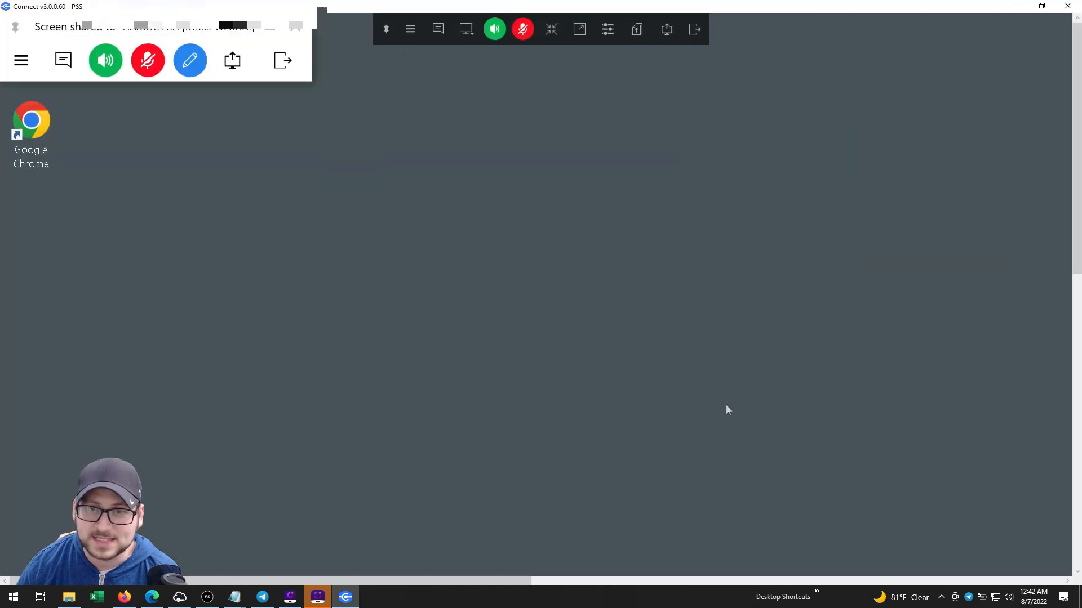
drag(1073, 272, 1012, 215)
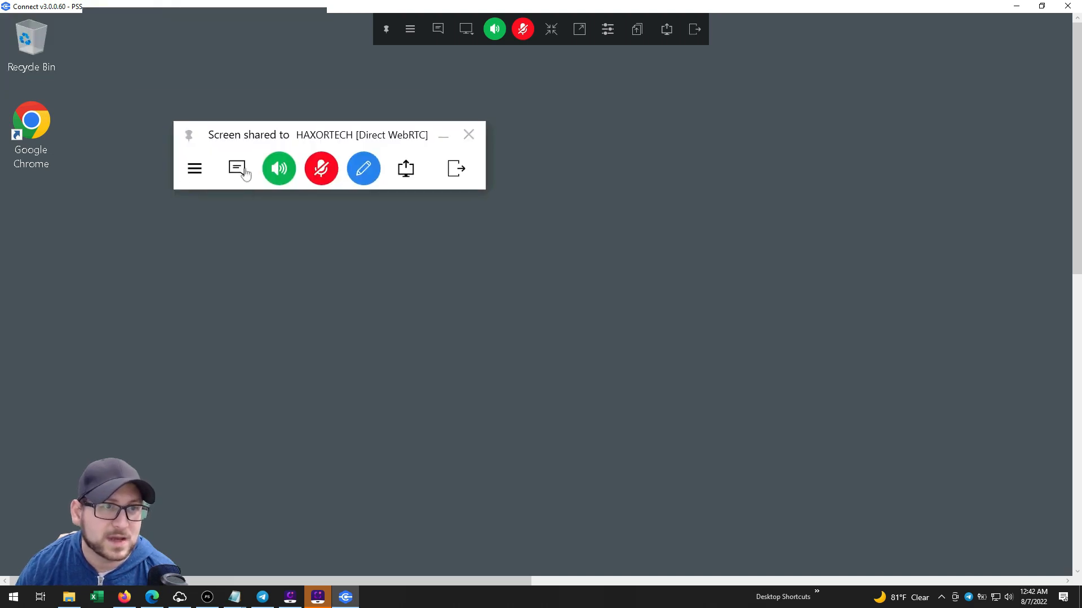
- Review the options offered by the screen-sharing panel and the session controls, including the remote monitor selection
click(194, 172)
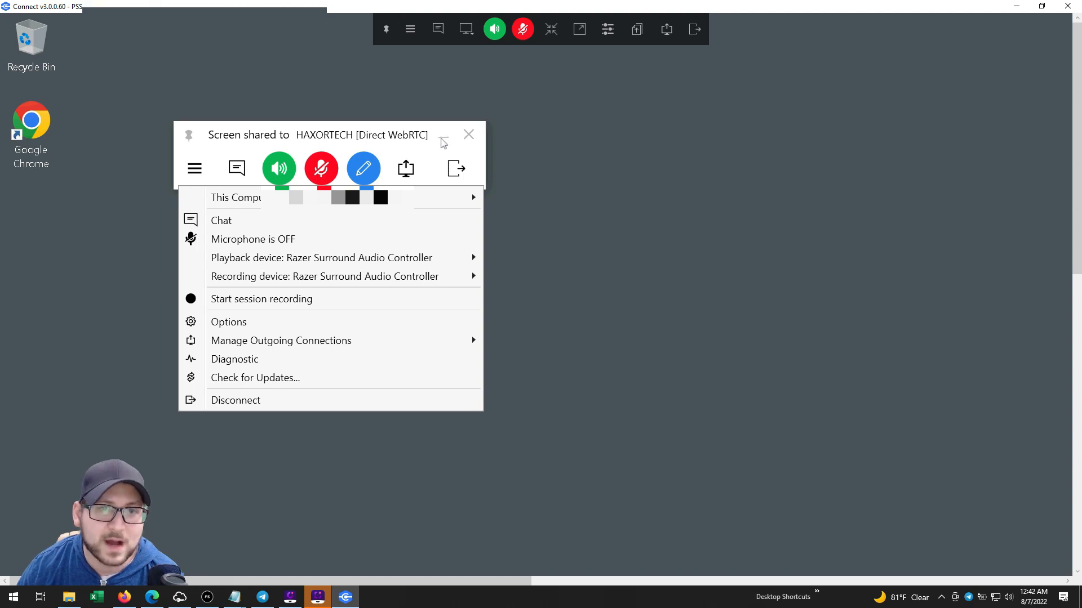
click(411, 31)
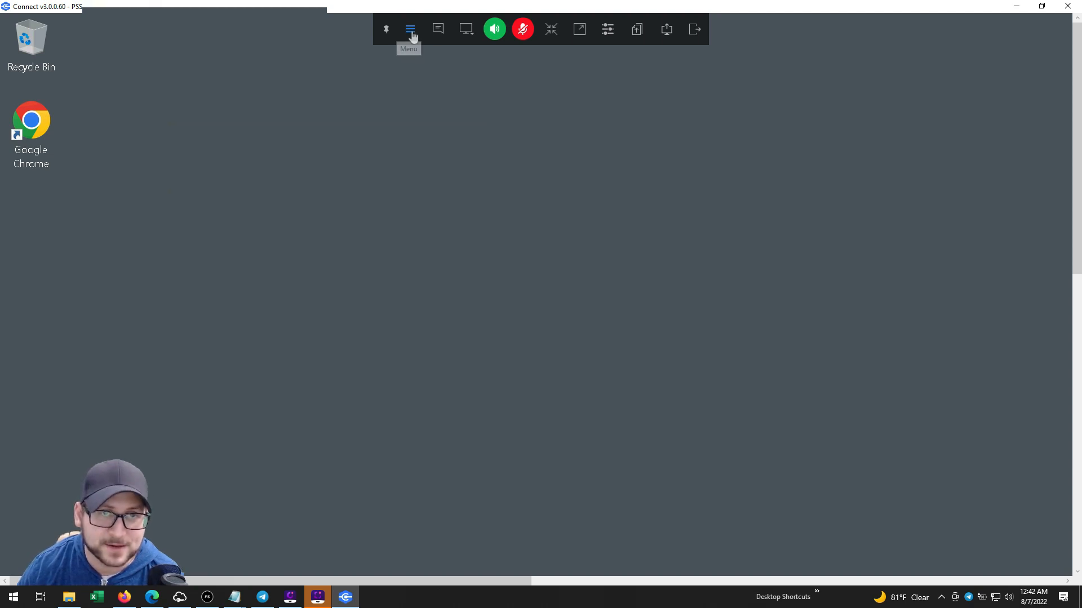
click(411, 31)
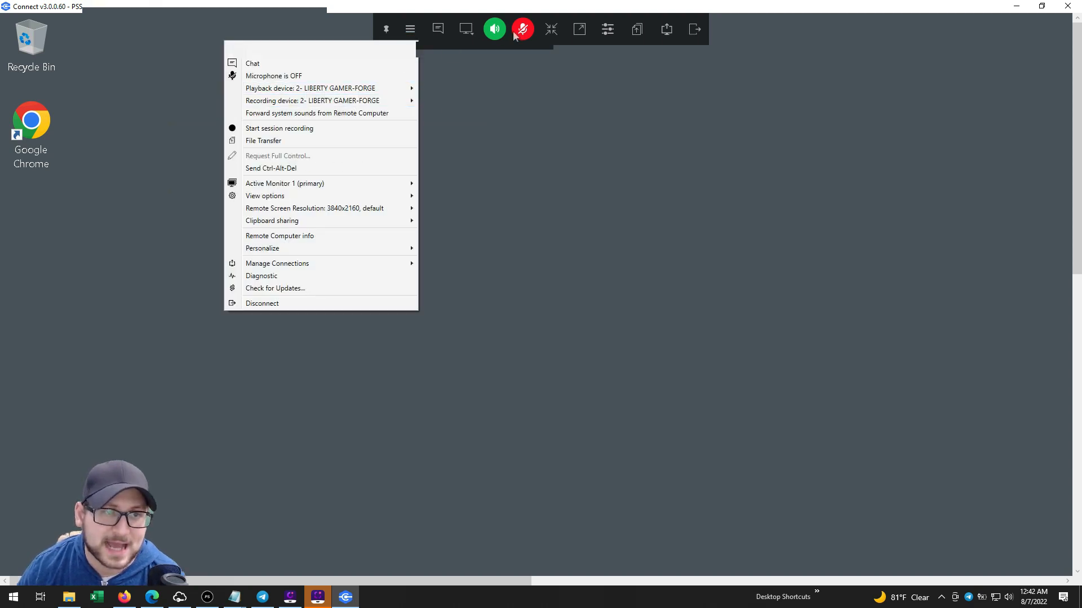
click(467, 31)
click(467, 31)
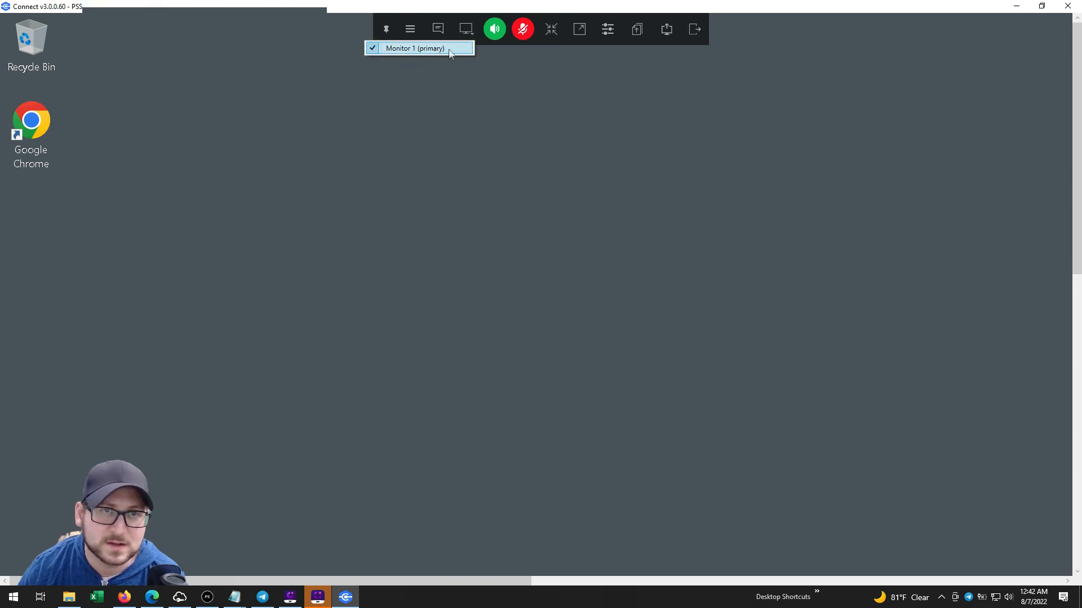
- Inspect the session's view-mode controls and image quality settings, leaving the quality settings without applying changes
click(553, 31)
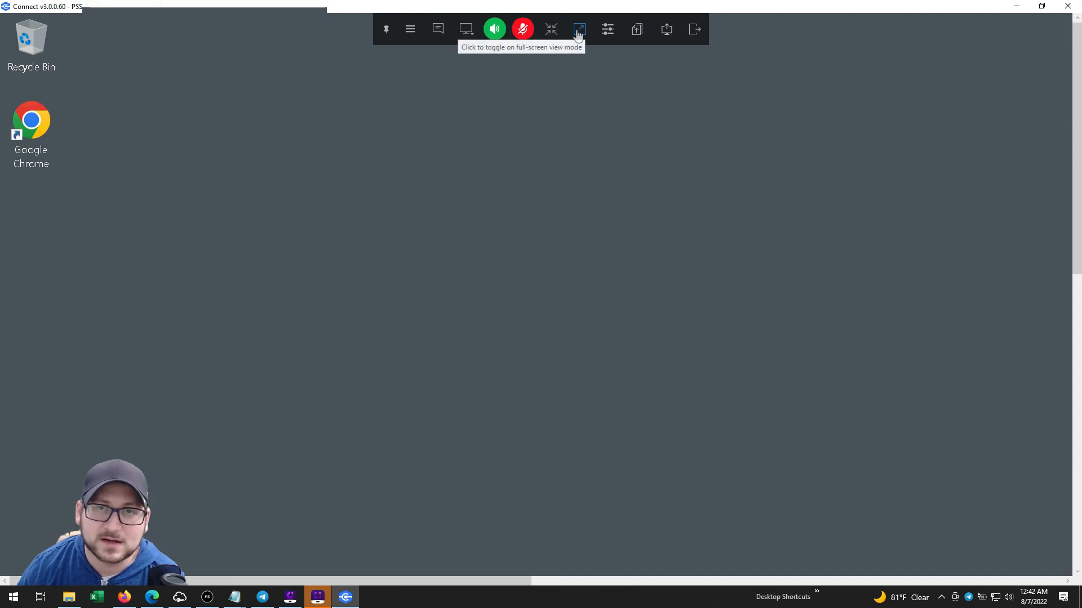
click(609, 36)
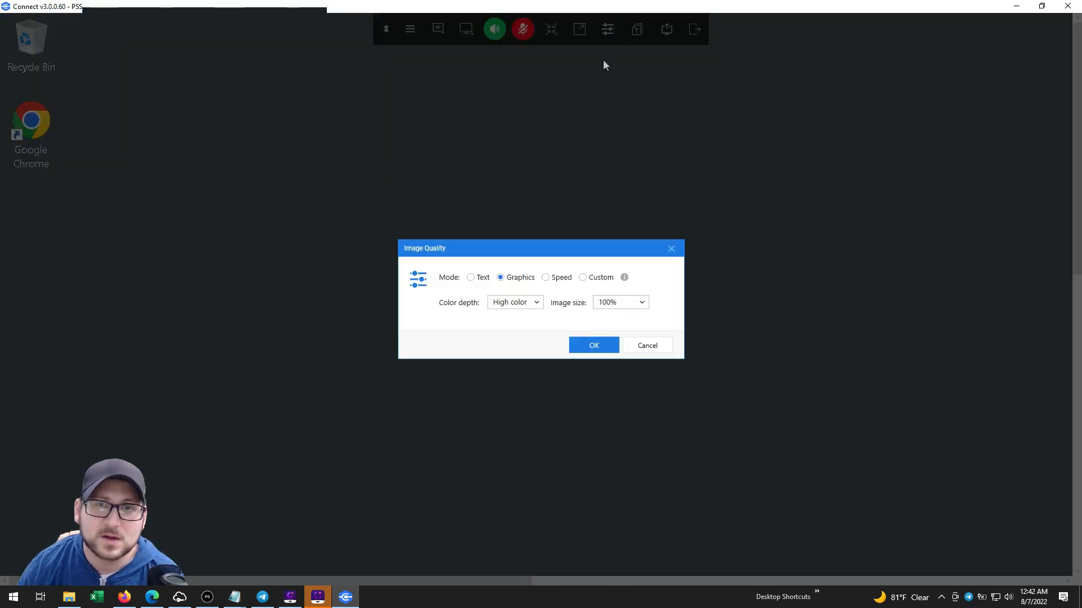
click(648, 345)
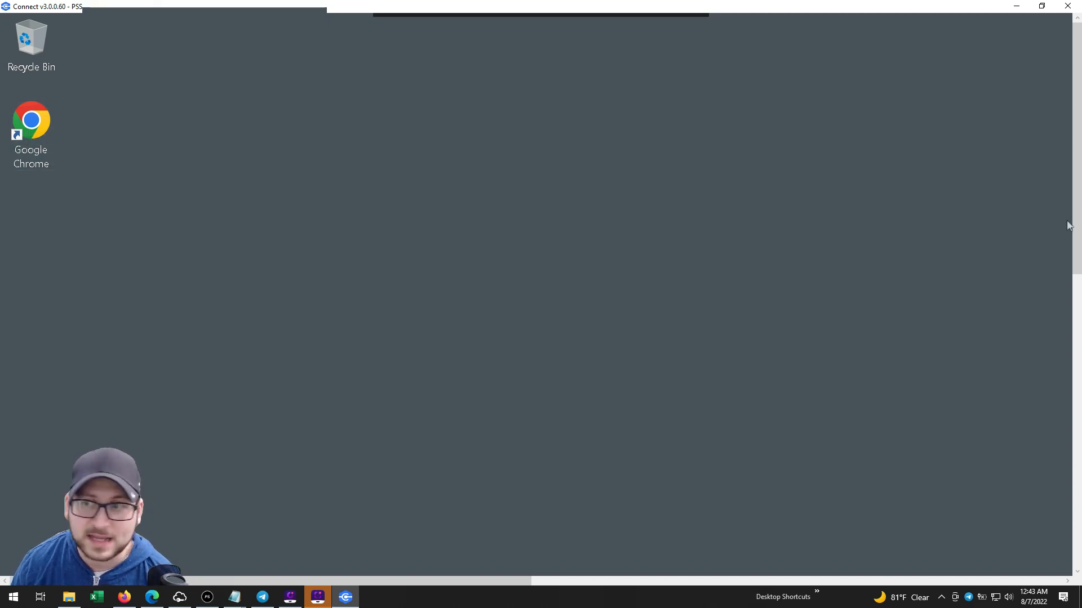
- Restore the remote computer's Chrome window showing Managed Connect and bring it into view in the session
drag(1076, 222, 1075, 530)
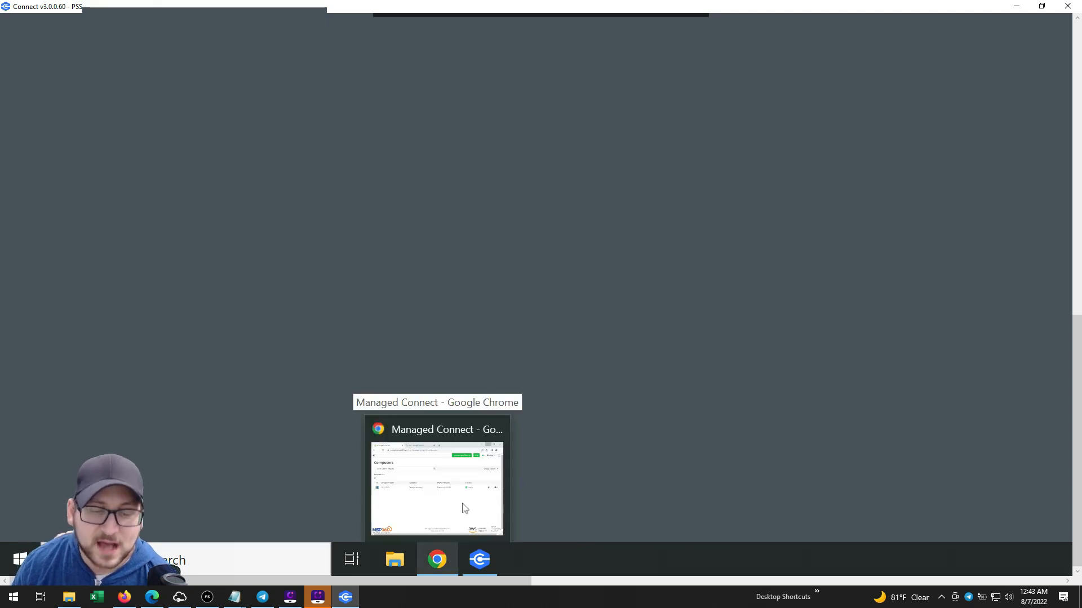
click(461, 503)
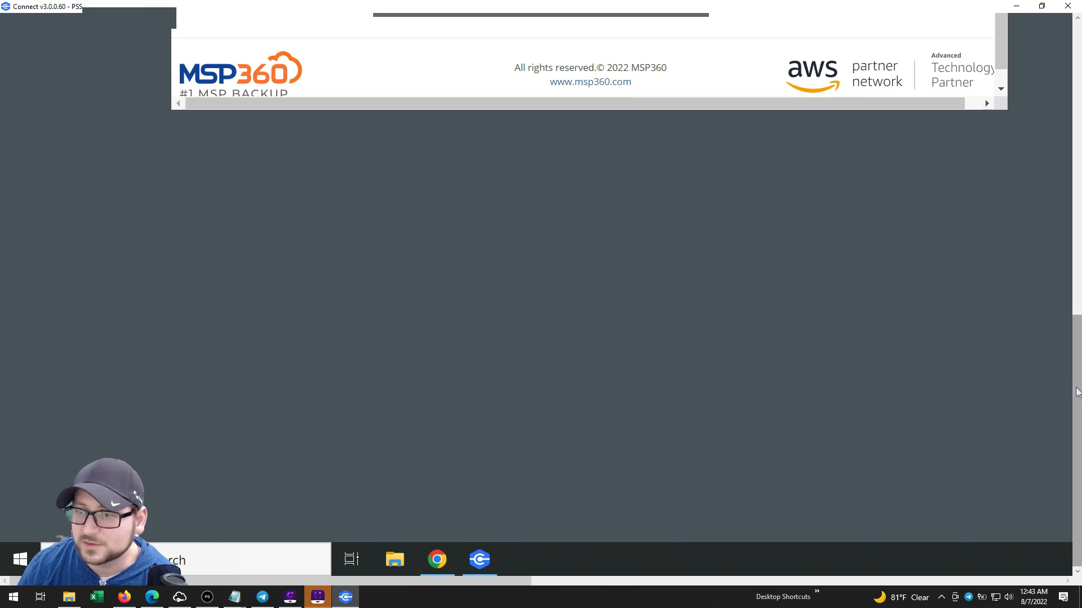
drag(1075, 383, 1074, 79)
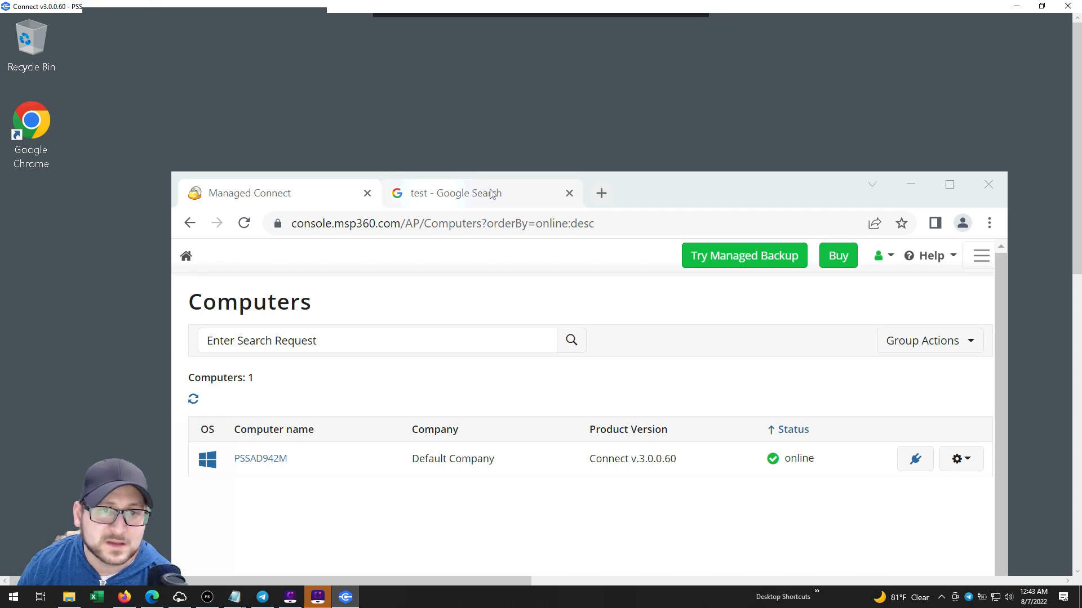
- Switch to the remote browser's Google search page, search for "test2" and look through the results to test responsiveness
click(440, 197)
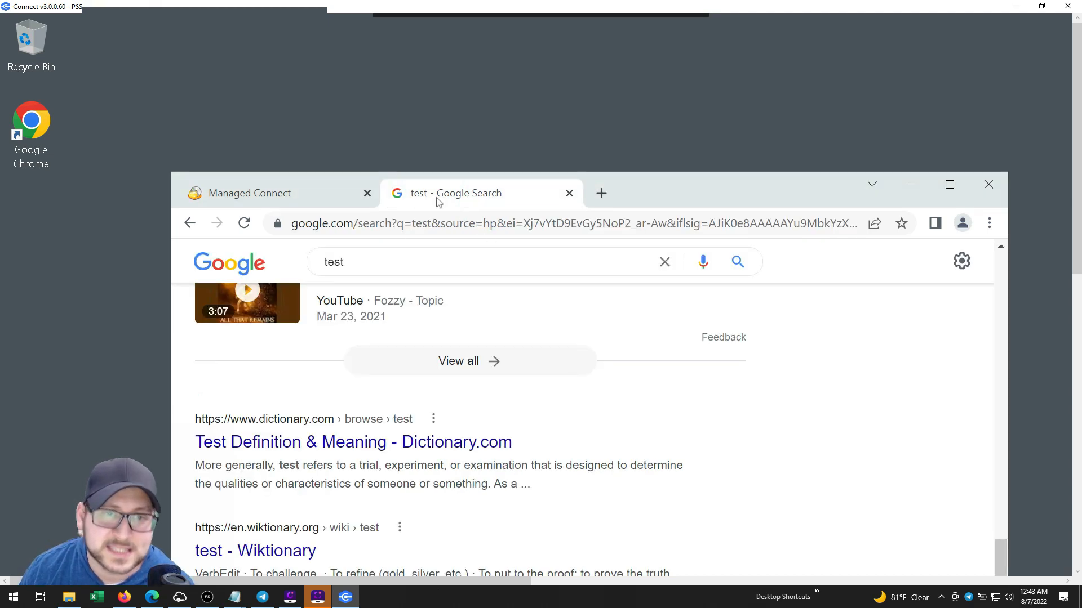
click(383, 262)
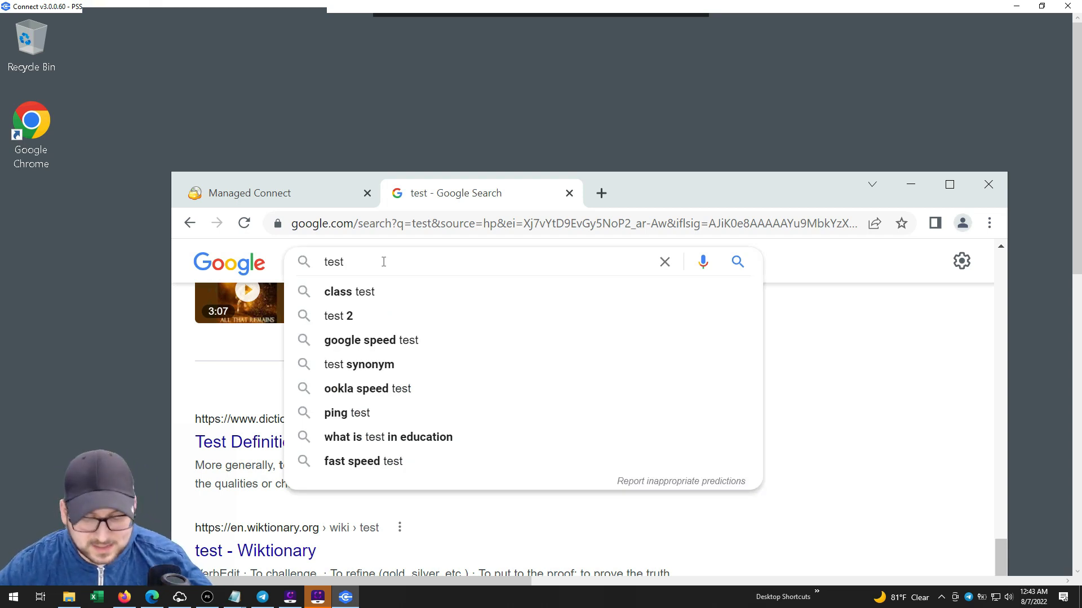
text(2)
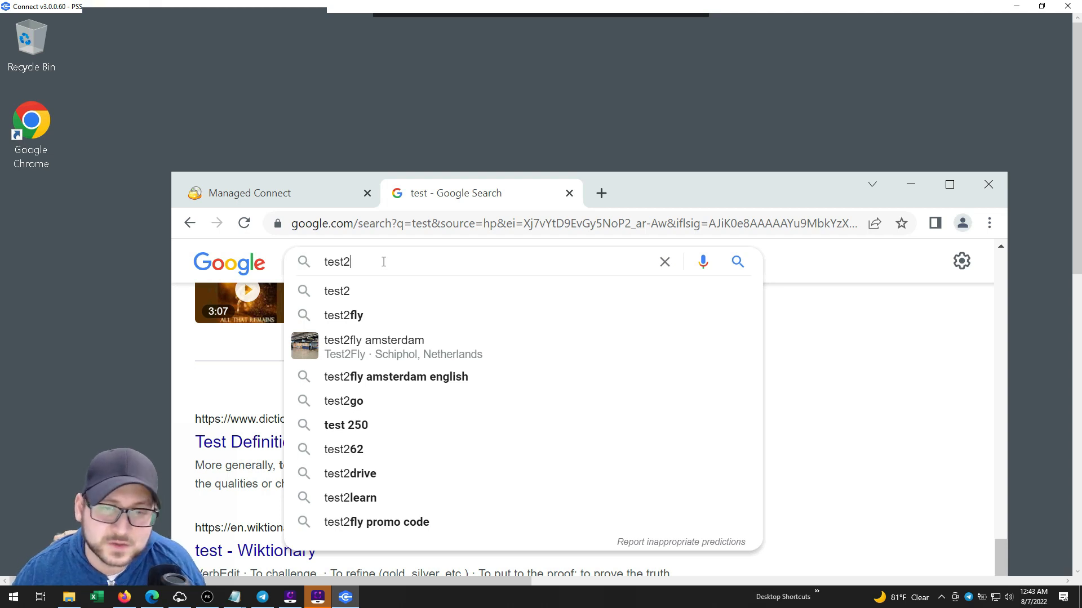
click(738, 263)
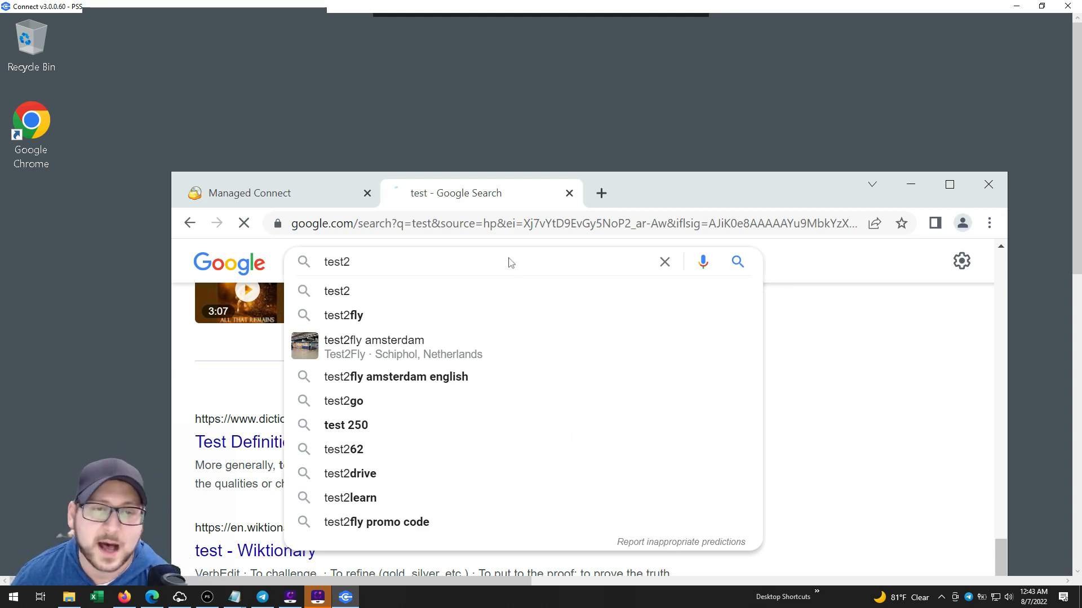
scroll(405, 407, down, 5)
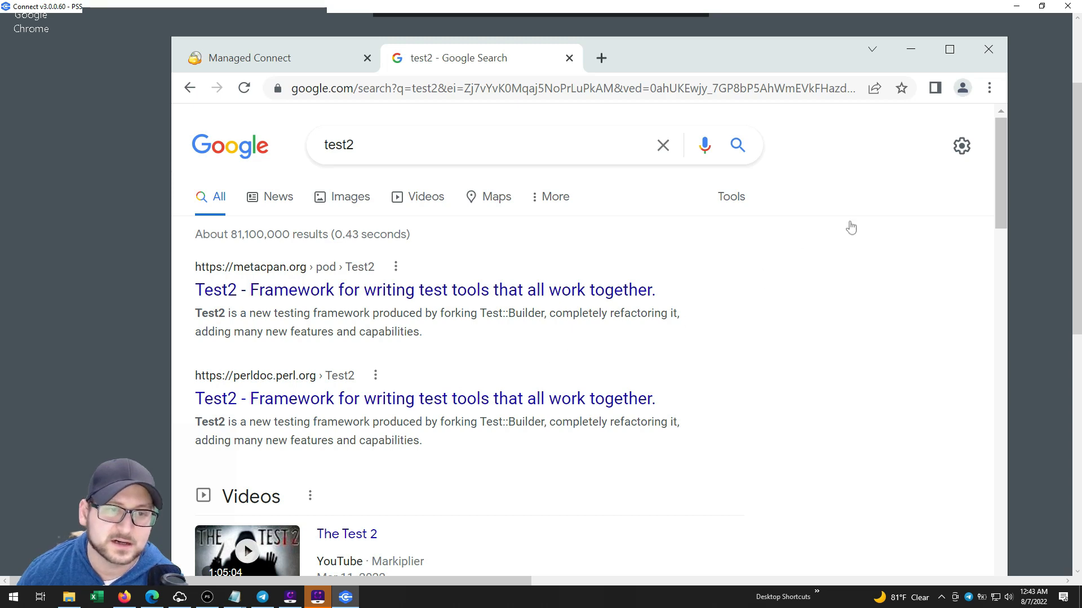
scroll(618, 222, down, 6)
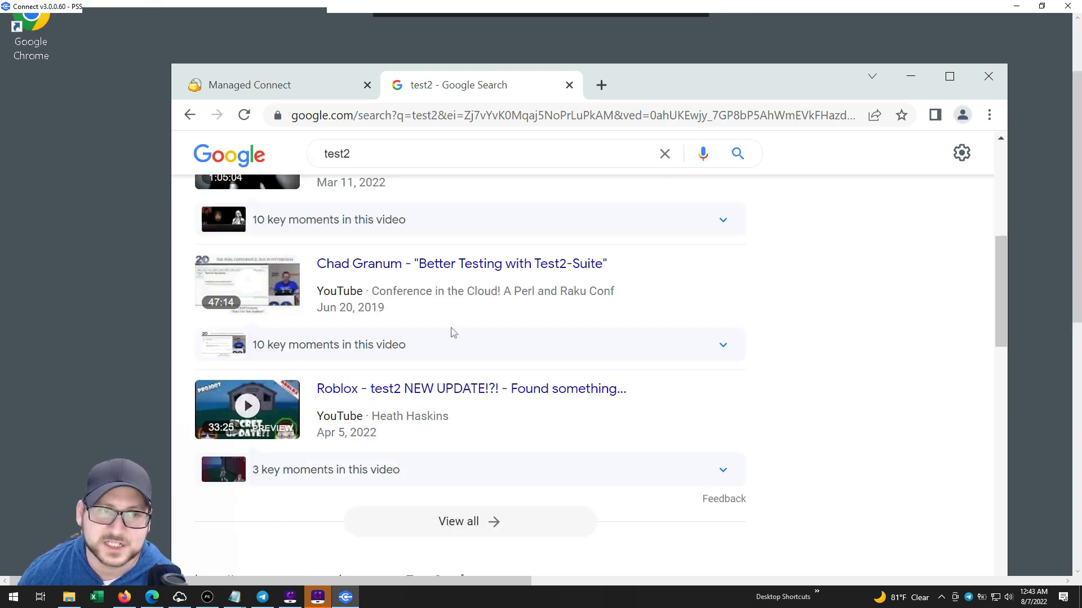
scroll(445, 213, up, 8)
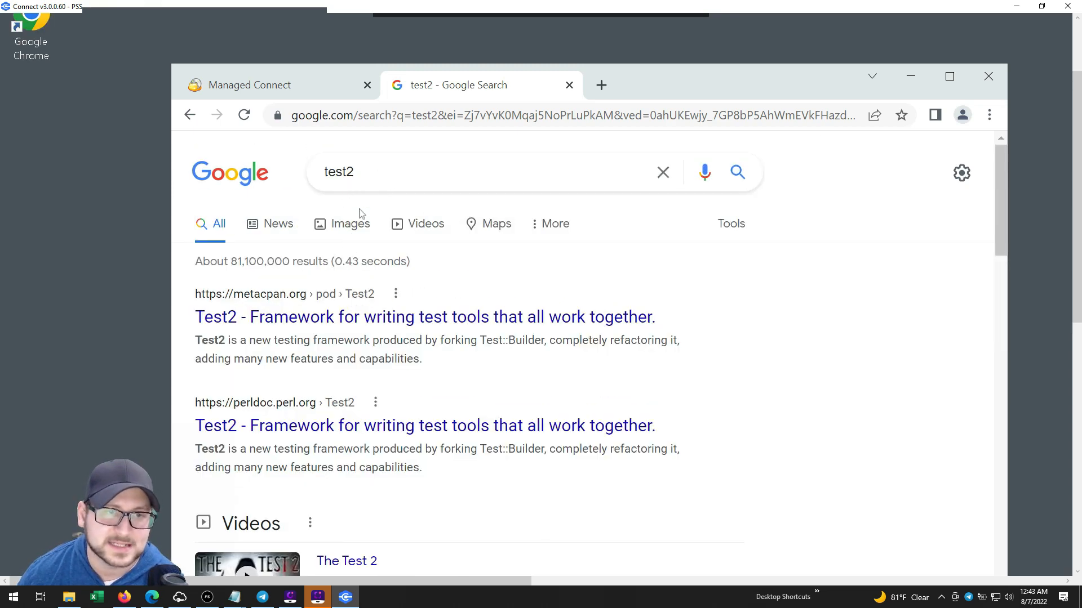
- Return the remote browser to the Managed Connect page and minimize the remote session to reveal the local web console
click(304, 94)
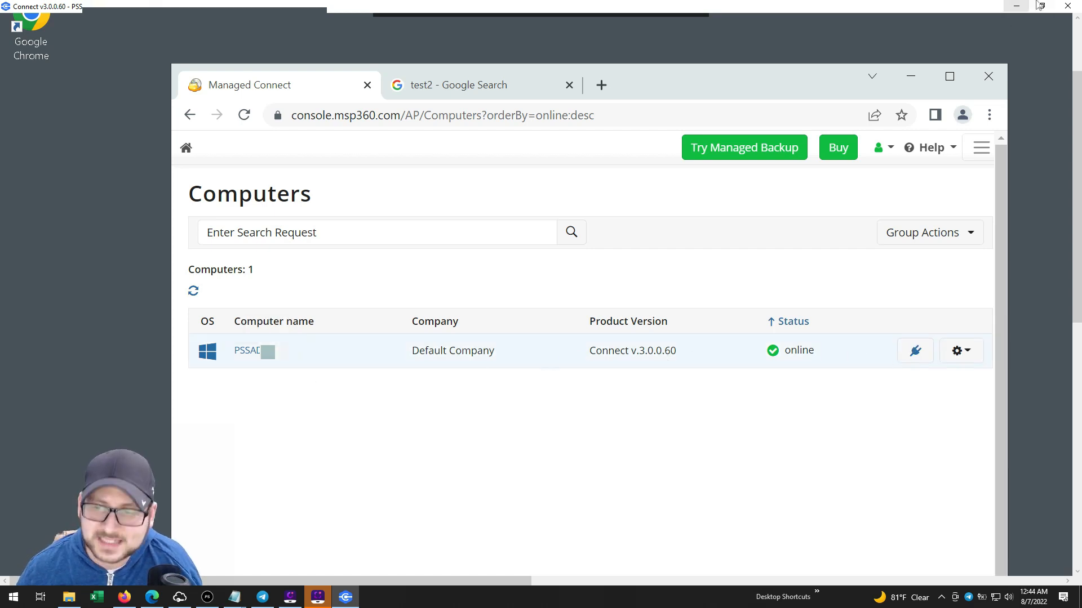
click(1017, 6)
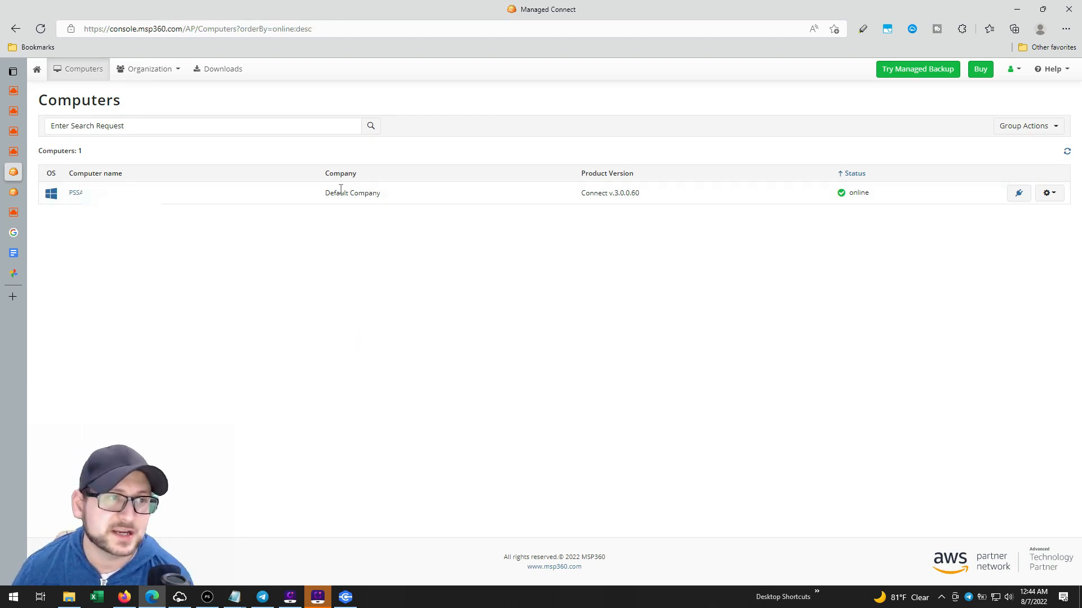
click(205, 598)
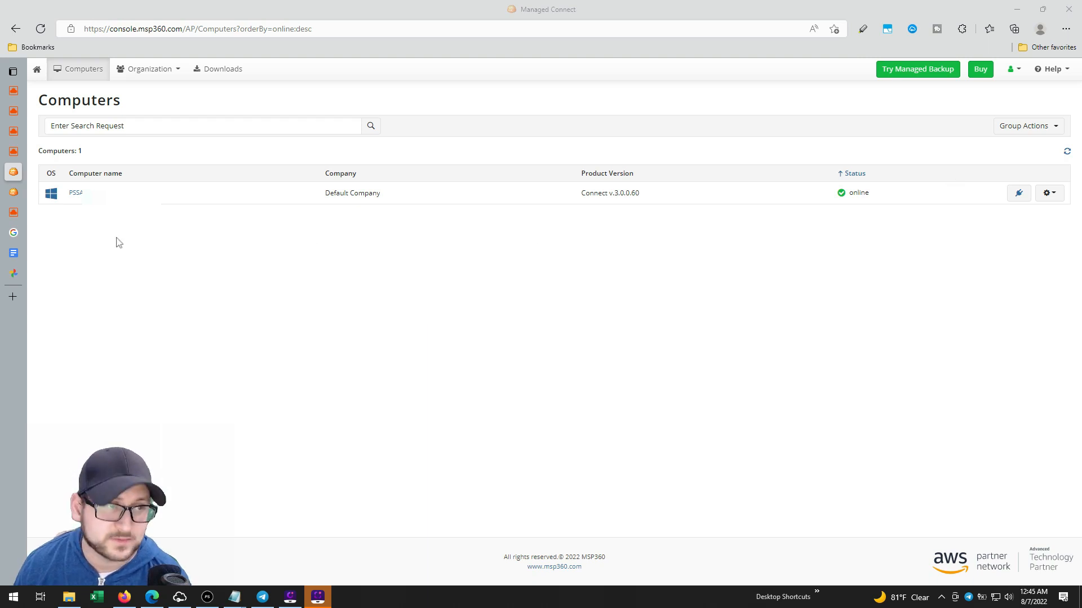
- Review the management actions offered for the listed computer without choosing any of them
click(1050, 197)
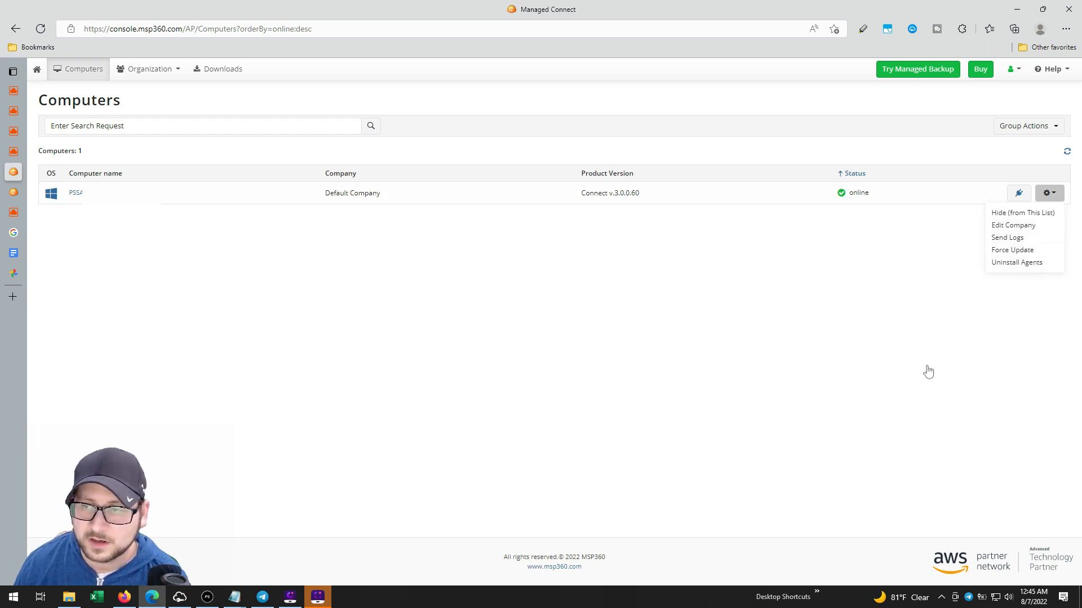
click(985, 292)
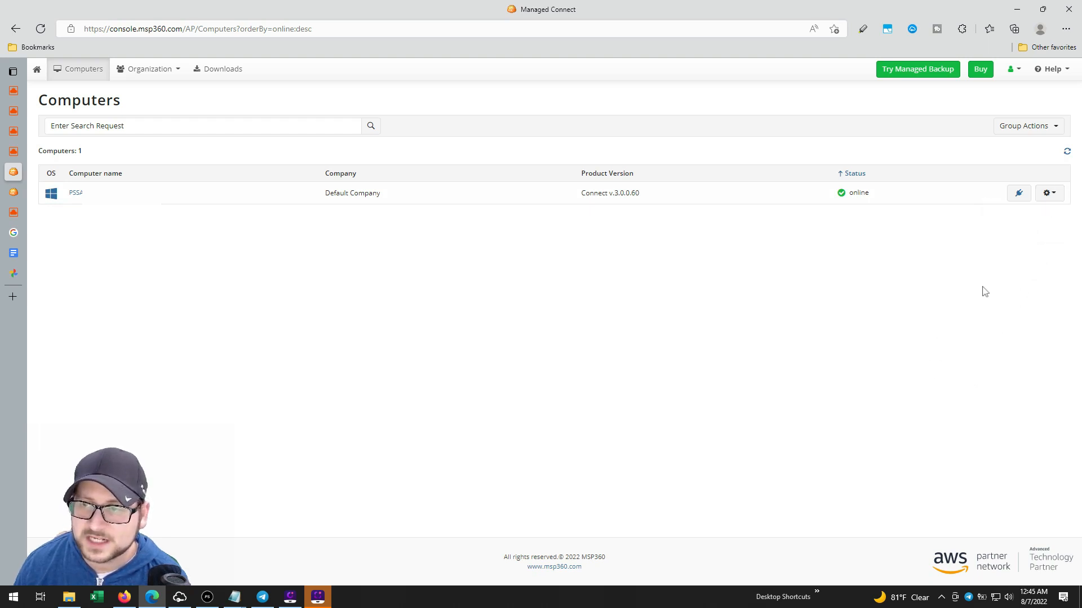
- Open a new Connect session to the listed computer, choosing to connect using Windows logon credentials
click(1017, 197)
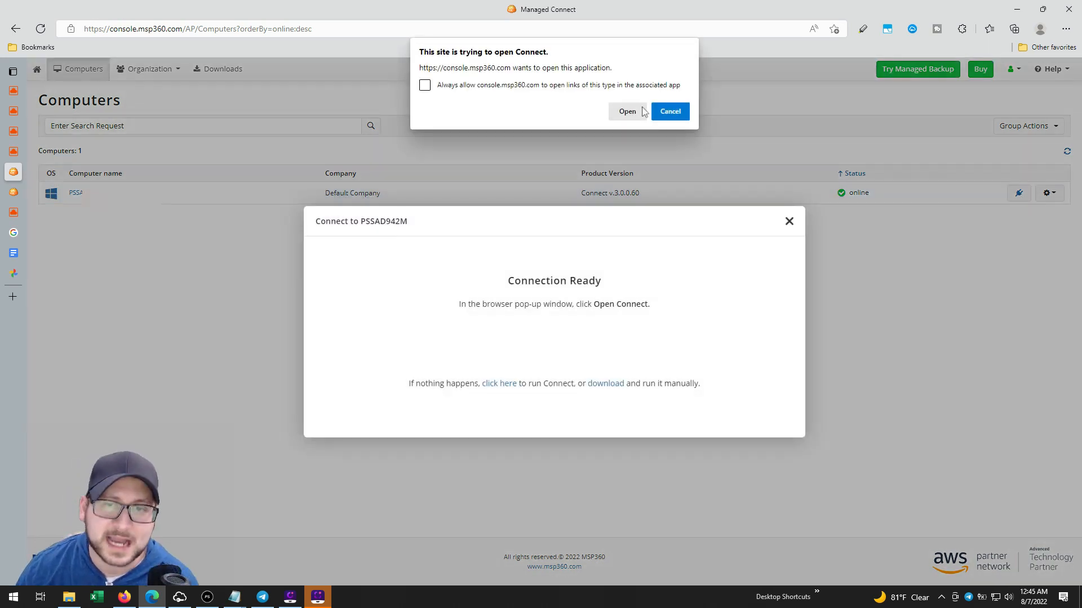
click(644, 111)
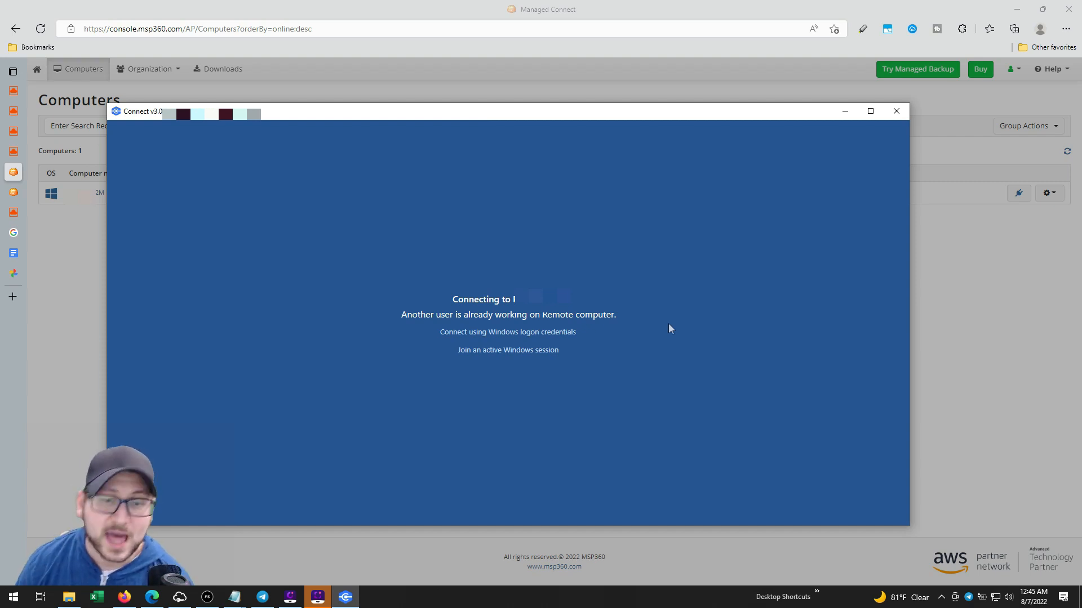
click(543, 334)
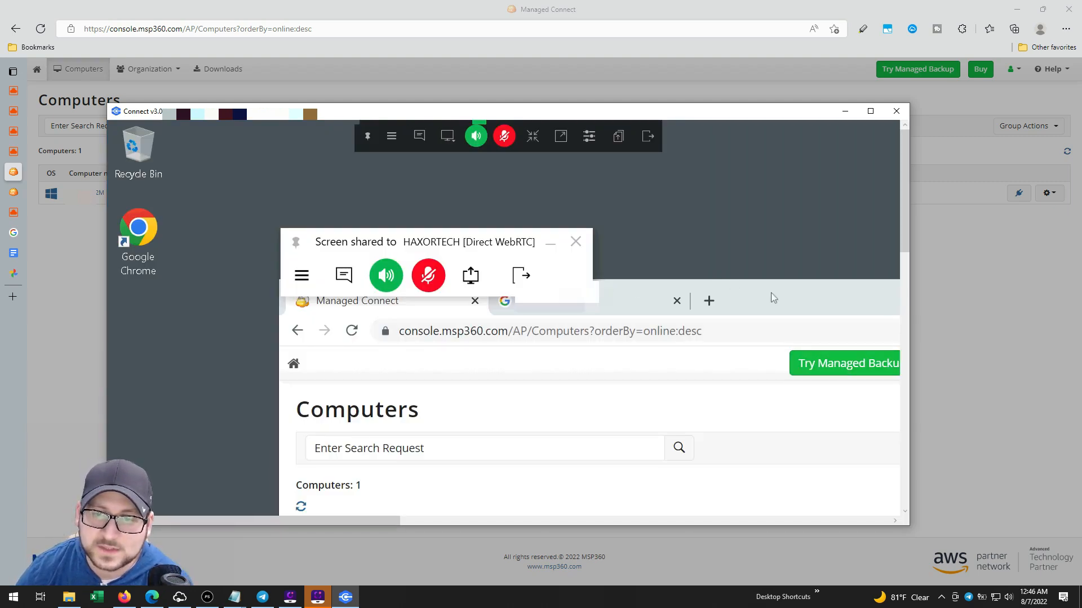
- Test control in the new session by moving the remote Chrome window and selecting its address
drag(775, 294, 677, 260)
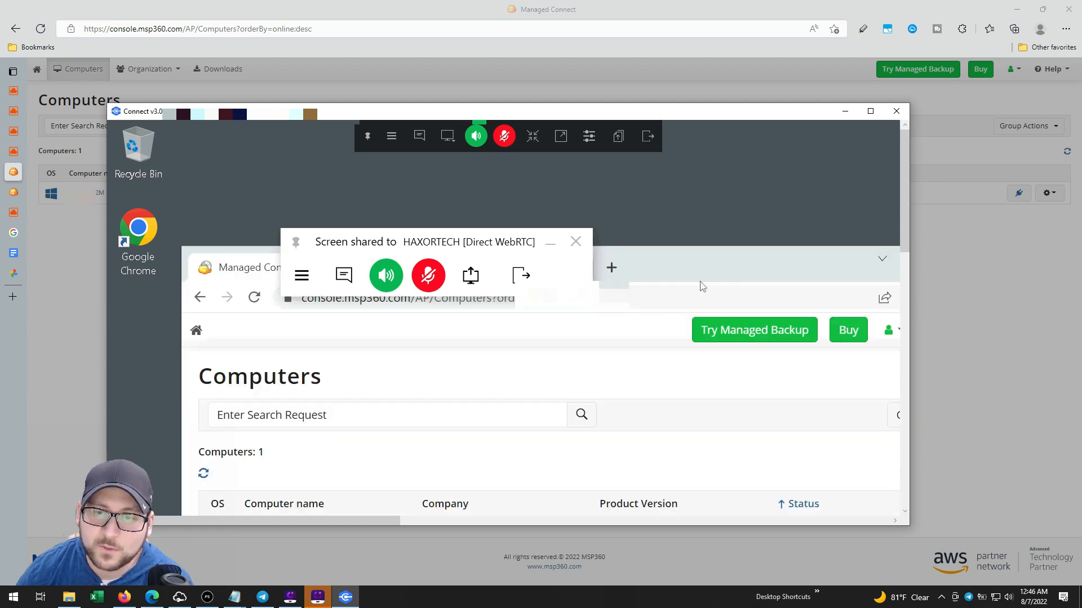
click(700, 287)
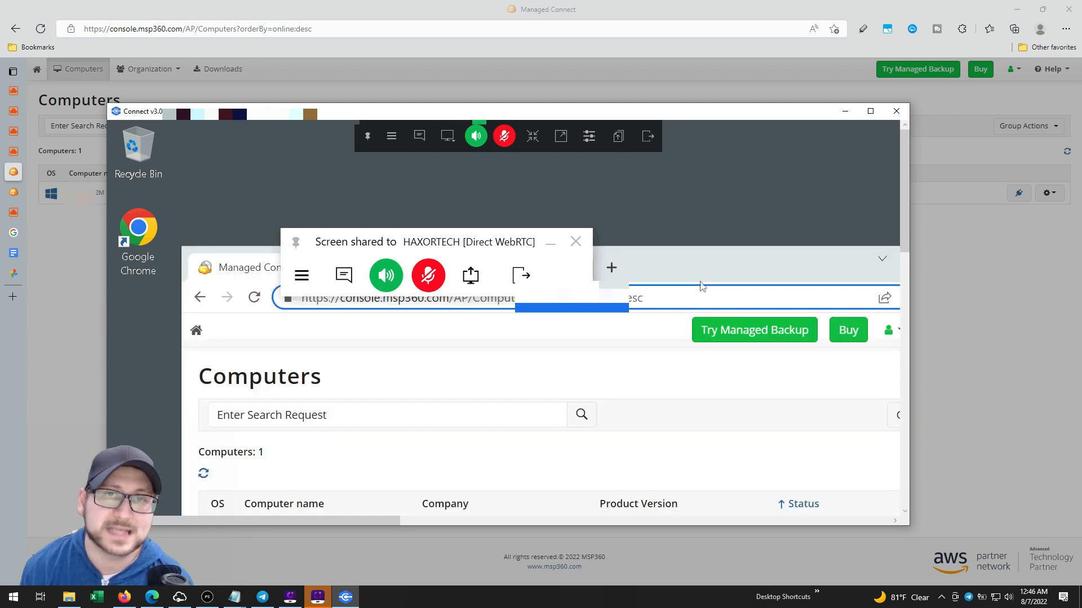